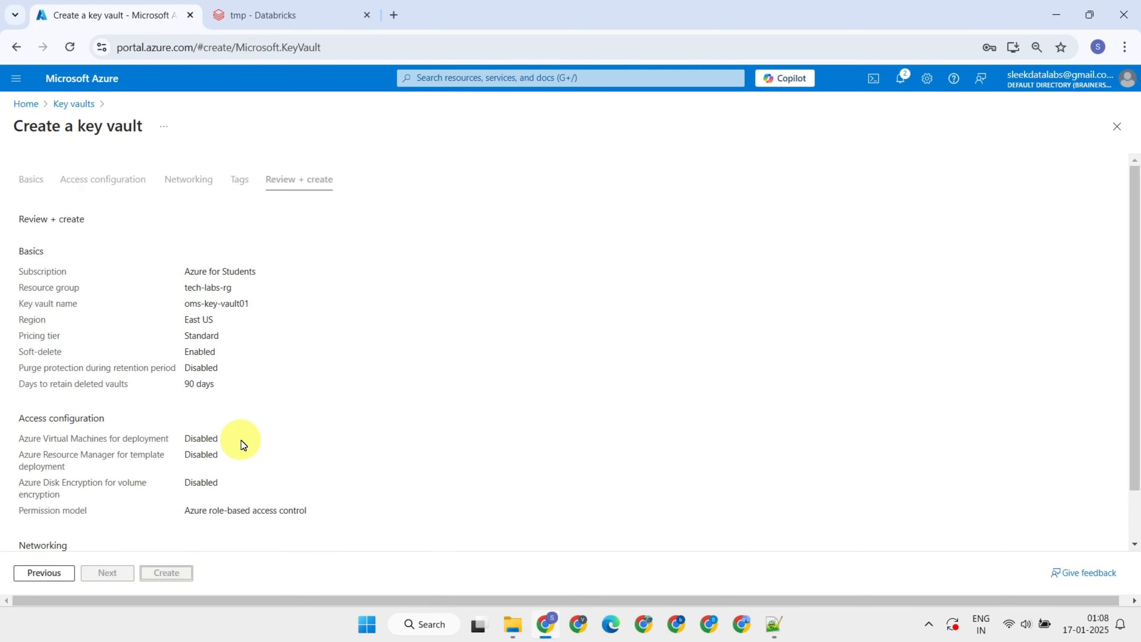
Create the oms-key-vault01 key vault and switch its permission model to Vault access policy
left_click(179, 572)
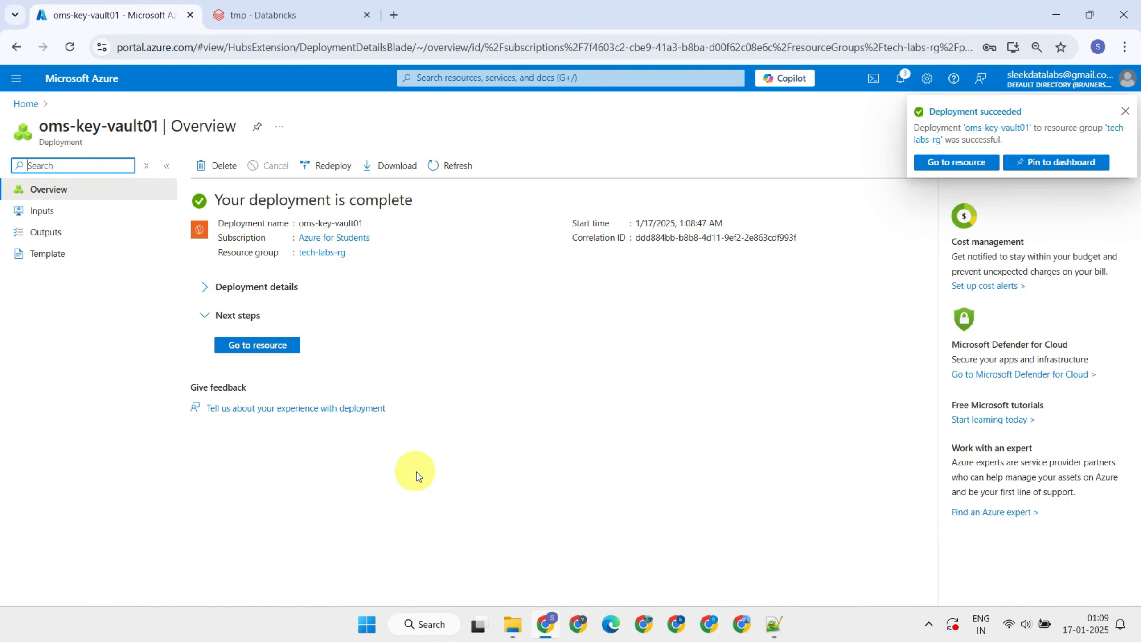
left_click(225, 349)
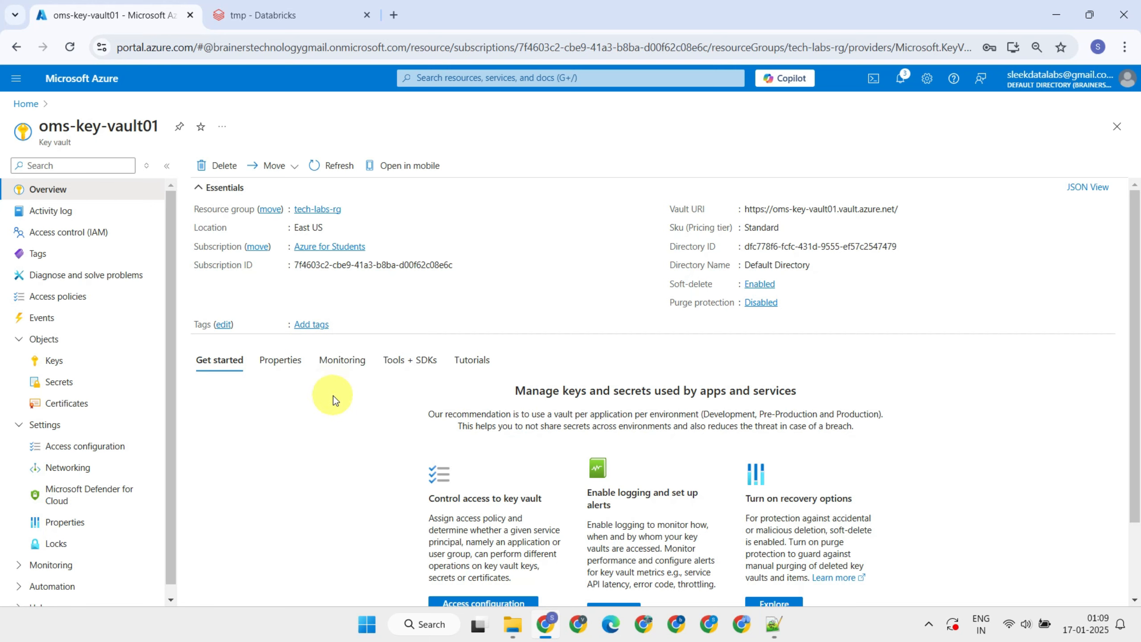
left_click(99, 451)
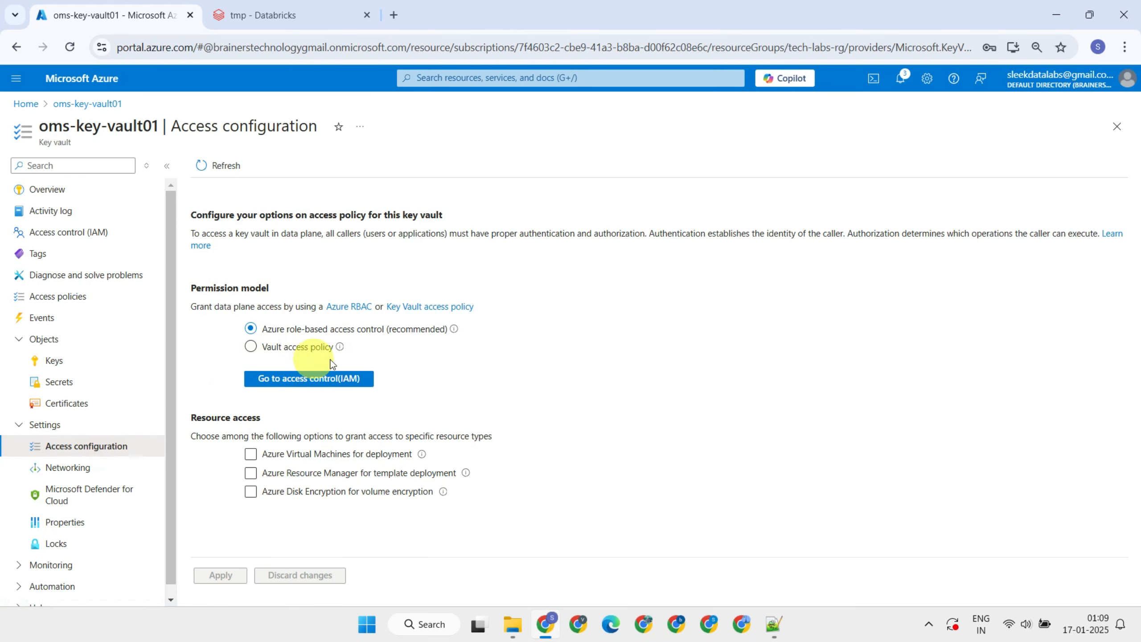
left_click(253, 347)
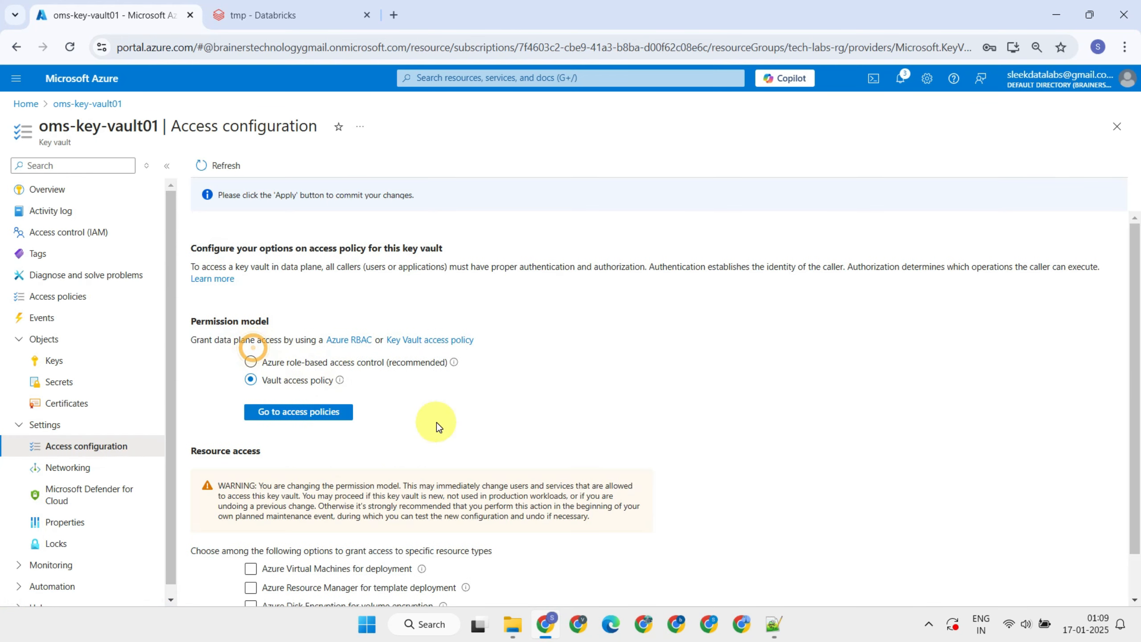
scroll(437, 423, "down", 2)
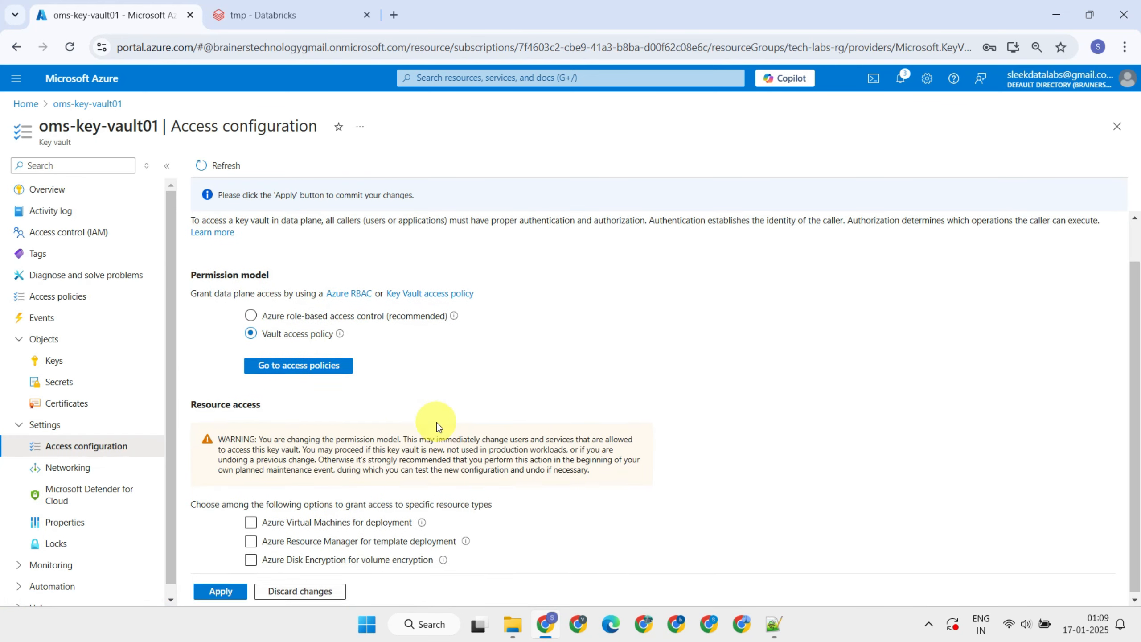
left_click(233, 589)
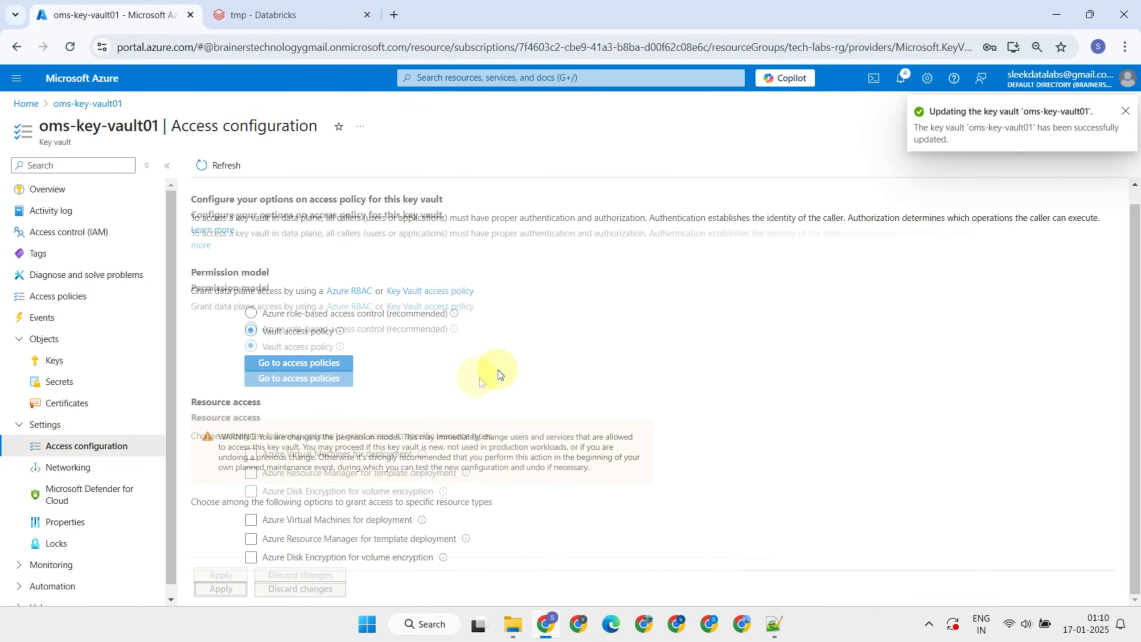
In Notepad++, replace the <databricks-instance> placeholder in the #secrets/createScope URL with the workspace address copied from the Databricks notebook page
left_click(772, 624)
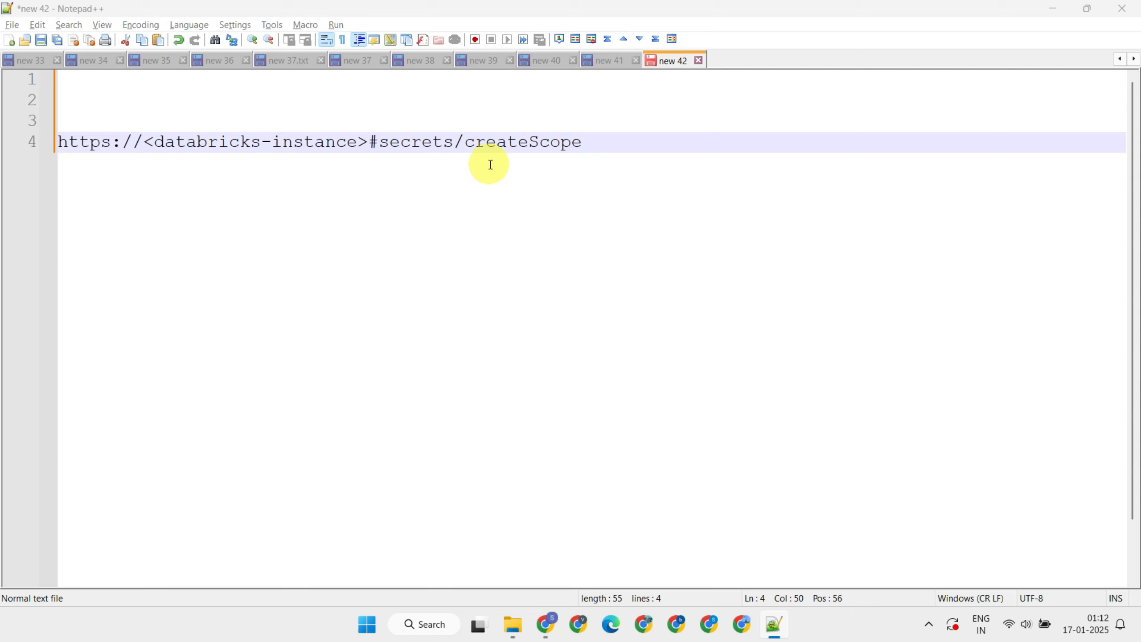
key("alt+Tab")
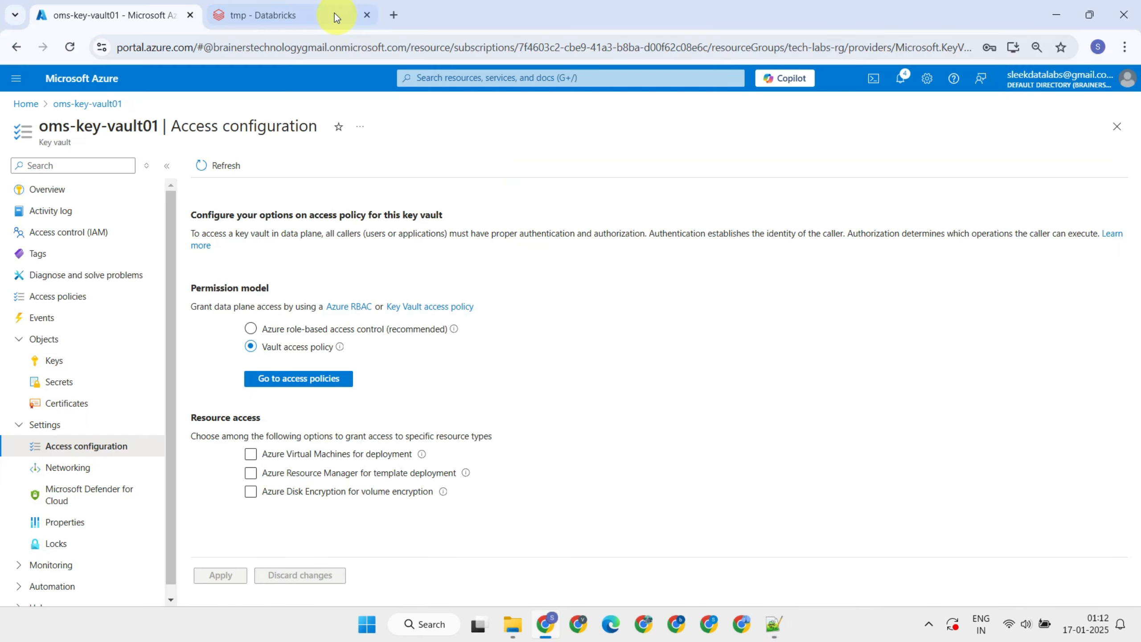
left_click(342, 15)
left_click(309, 47)
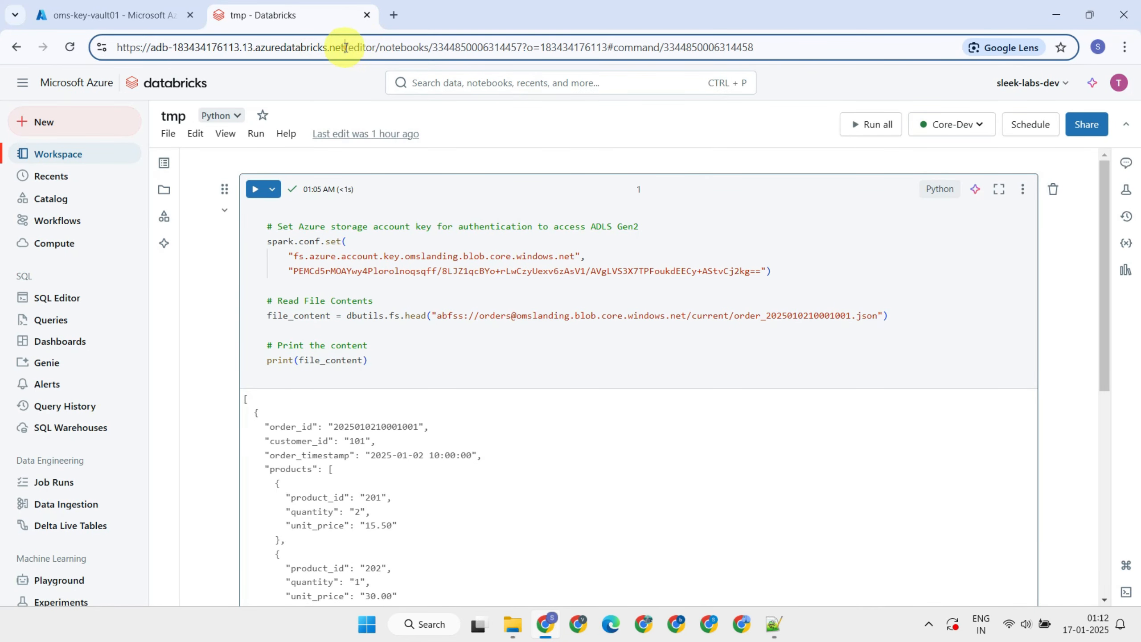
left_click_drag(346, 47, 102, 45)
key("ctrl+c")
key("alt+Tab")
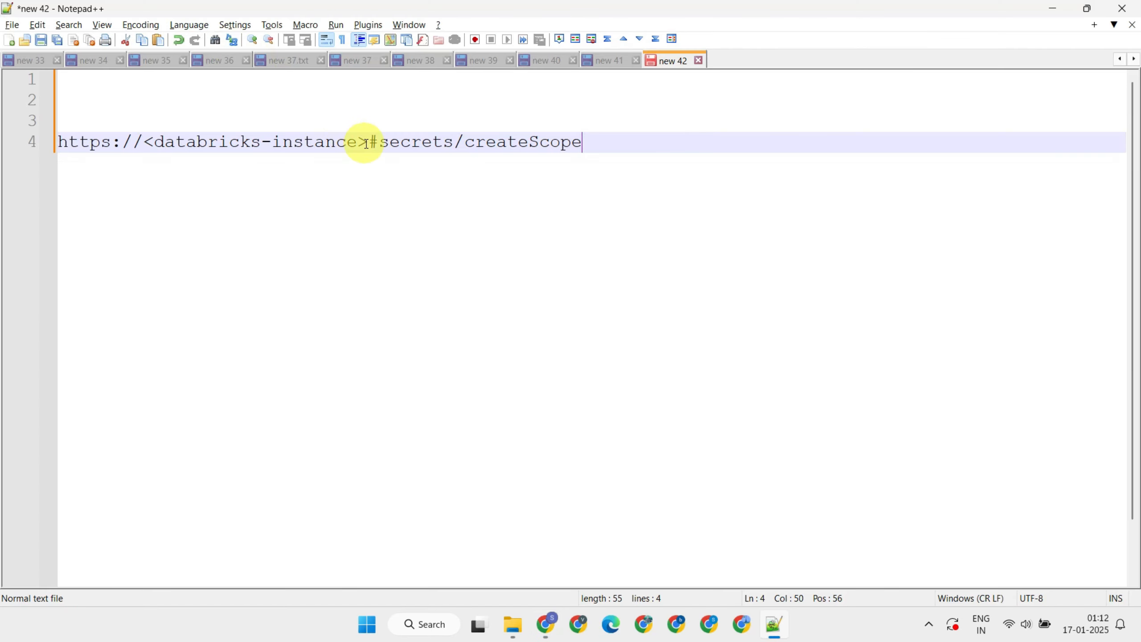
left_click_drag(366, 143, 67, 142)
key("ctrl+v")
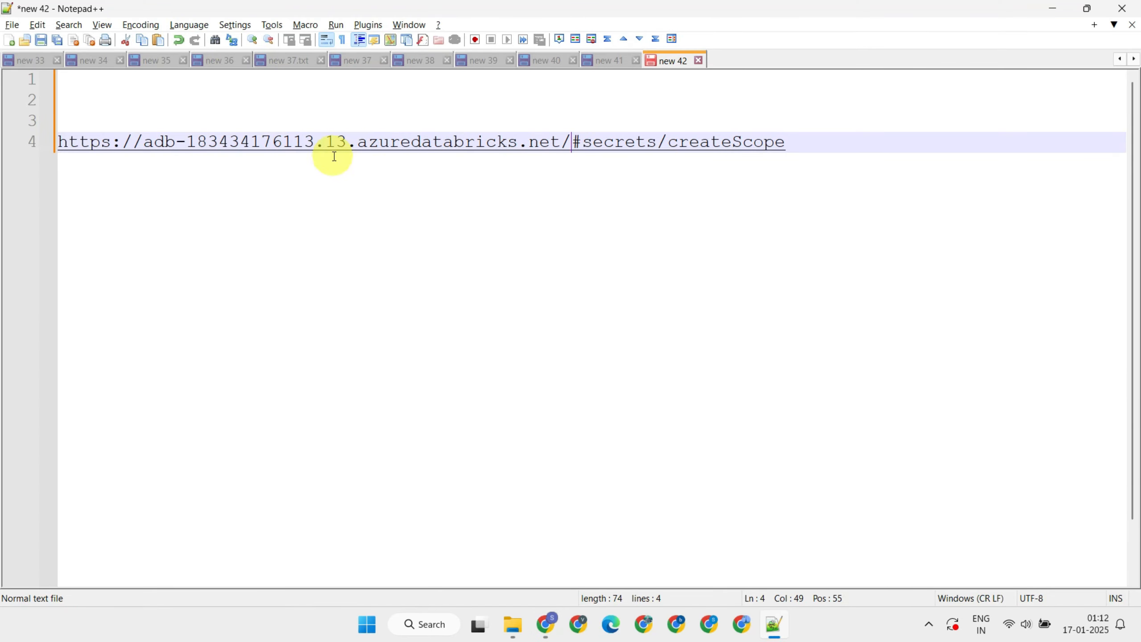
Copy the completed createScope URL and load it in a new Chrome tab to reach the Create Secret Scope page
key("shift+Home")
key("ctrl+c")
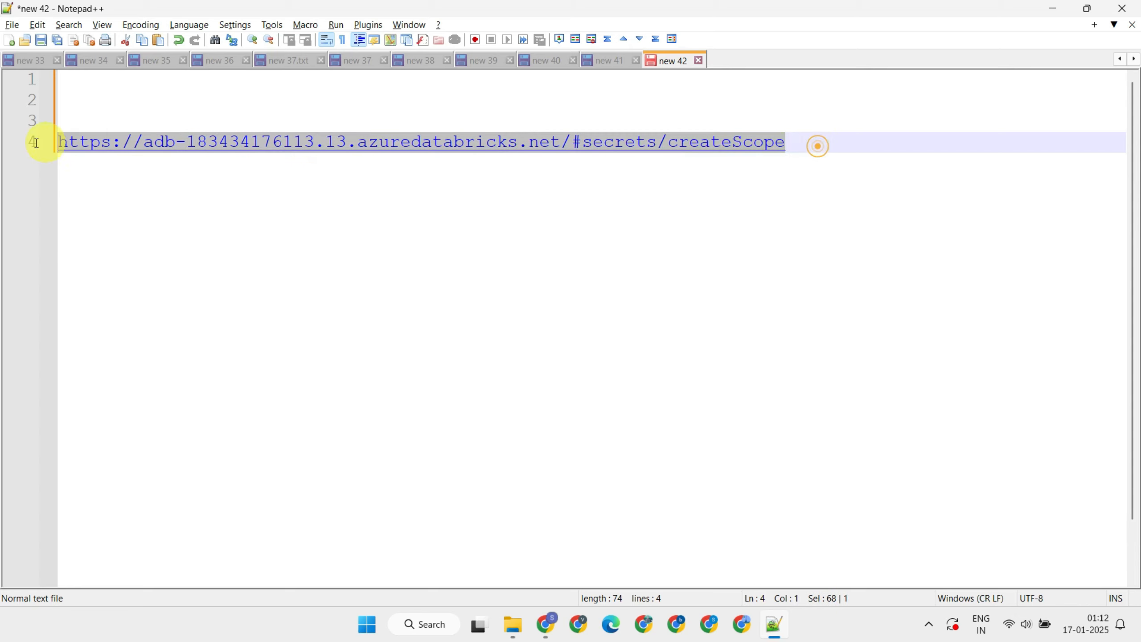
key("alt+Tab")
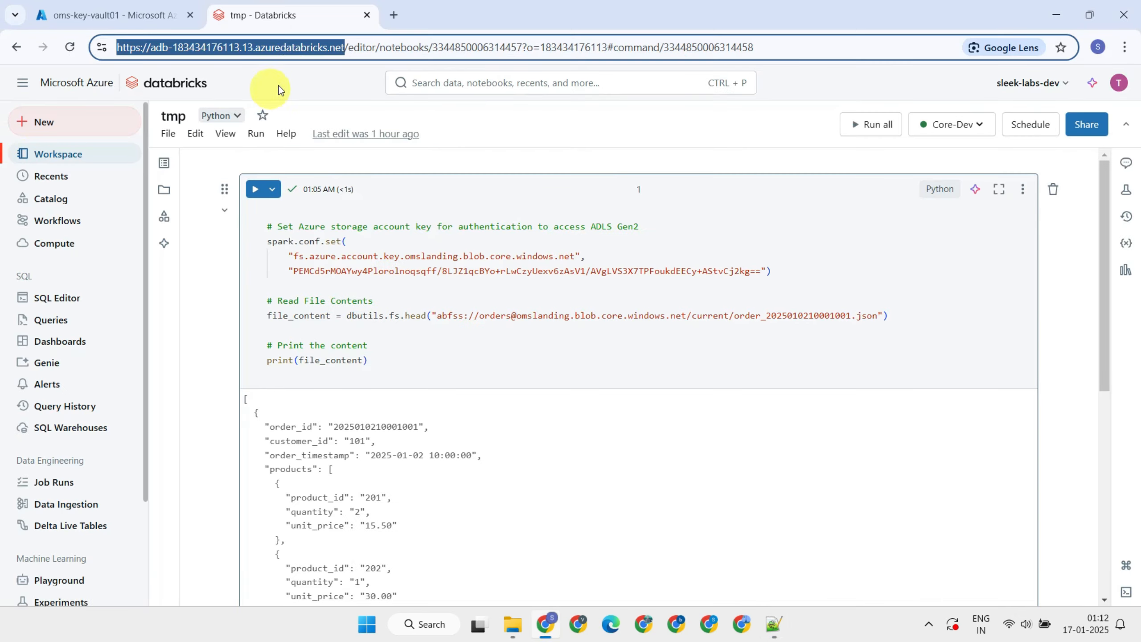
left_click(394, 14)
key("ctrl+v")
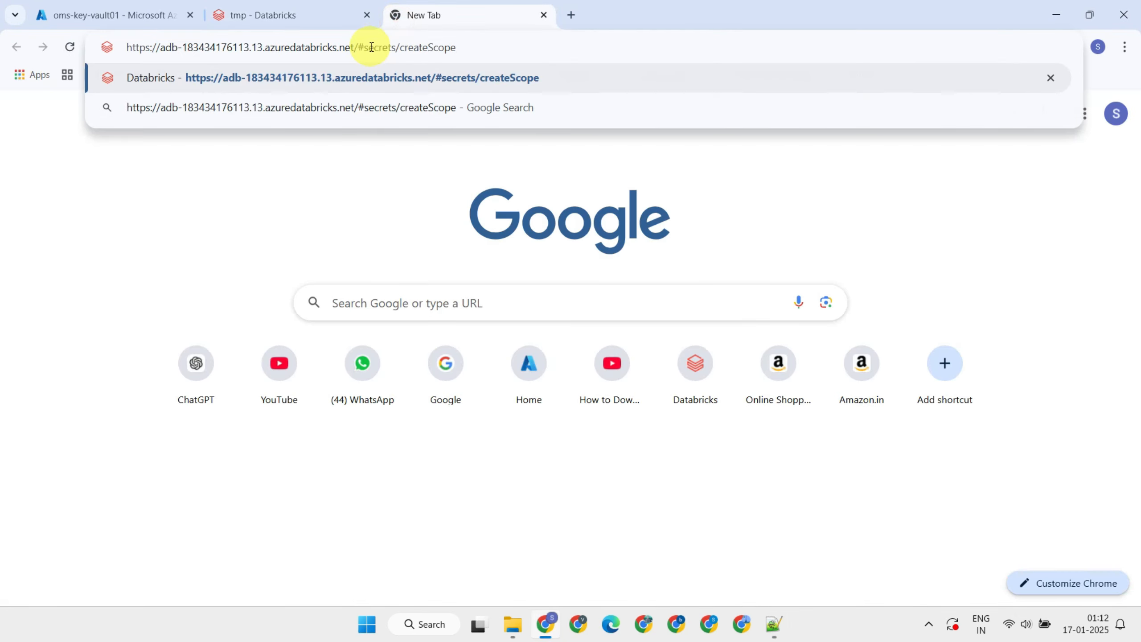
key("Return")
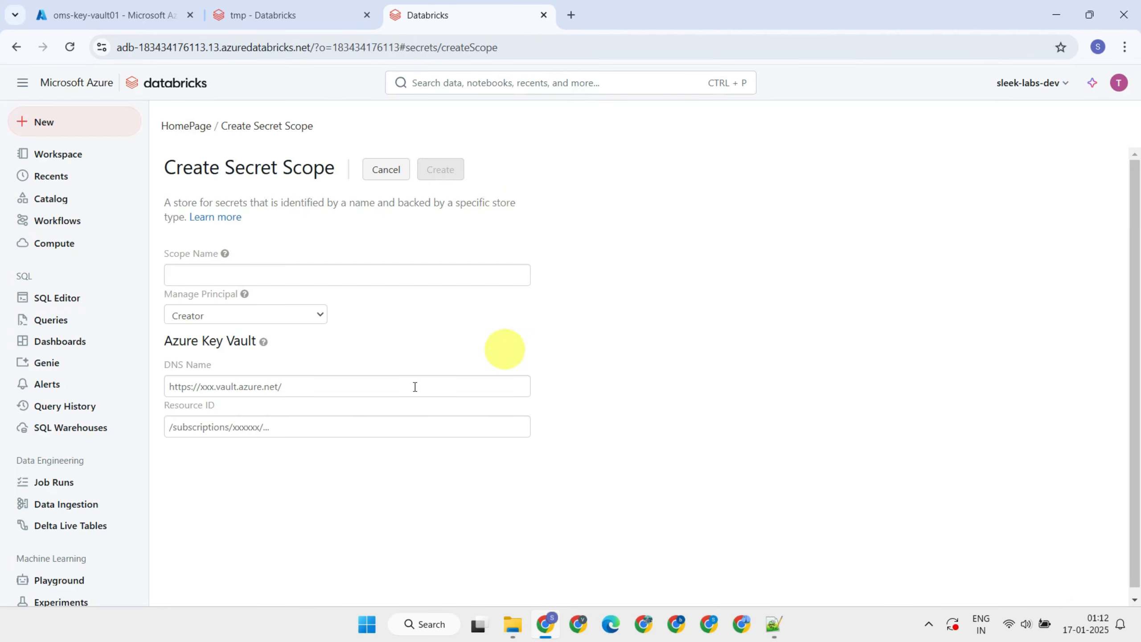
Name the secret scope oms-secret-scope and set its manage principal to Creator
left_click(333, 277)
left_click(288, 338)
left_click(315, 315)
left_click(283, 334)
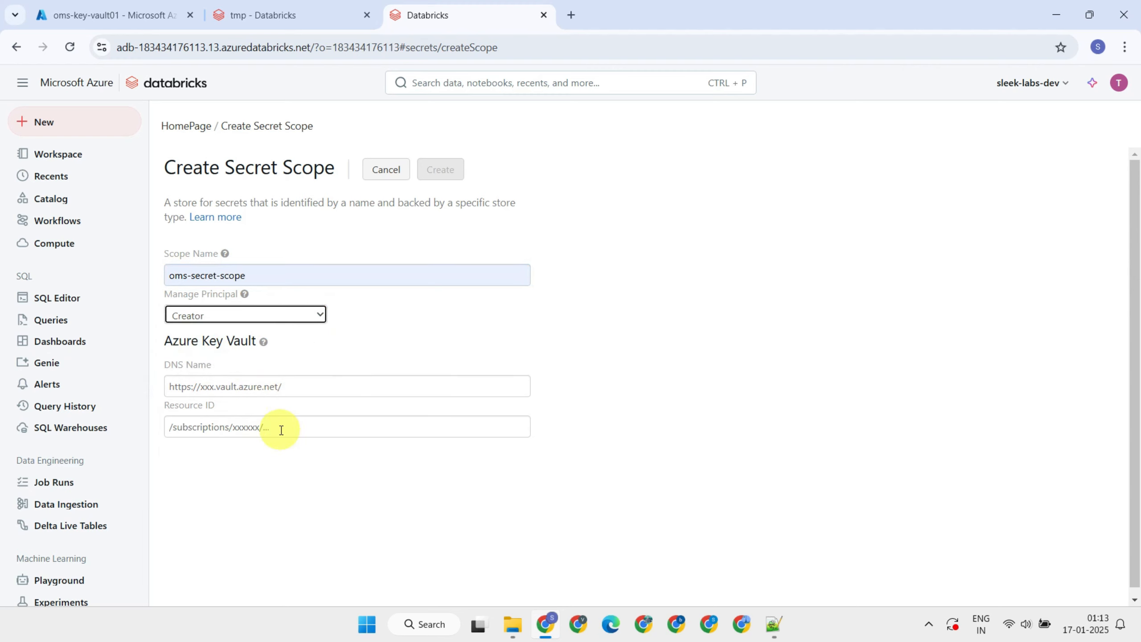
Copy the Vault URI from the oms-key-vault01 properties in the Azure portal into the secret scope's DNS Name
left_click(115, 15)
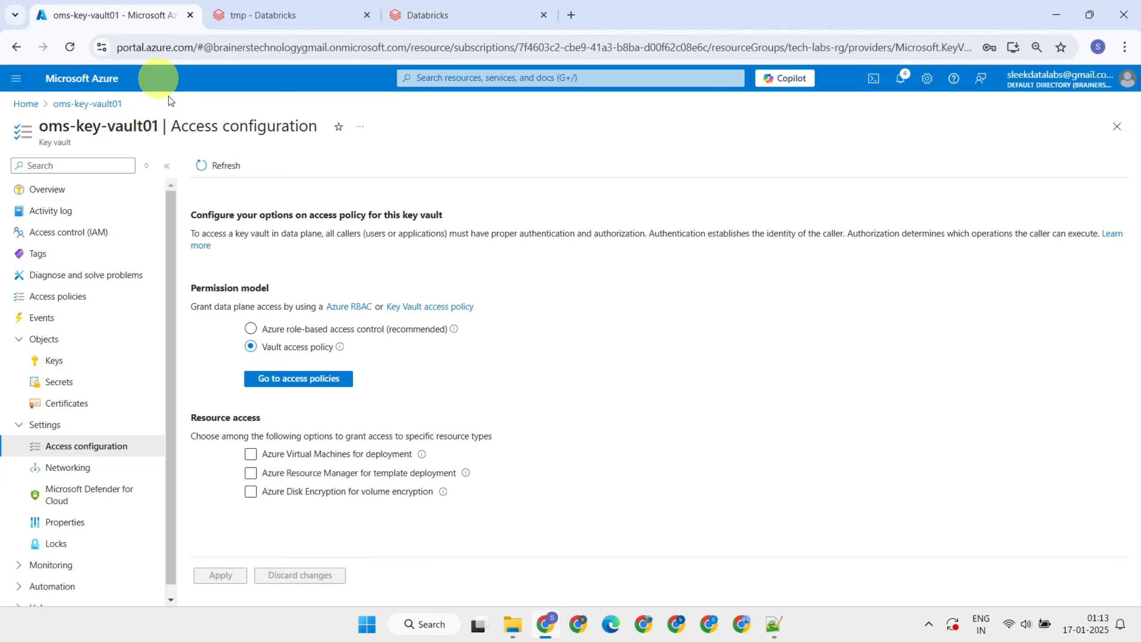
left_click(81, 523)
left_click(1119, 272)
left_click(454, 15)
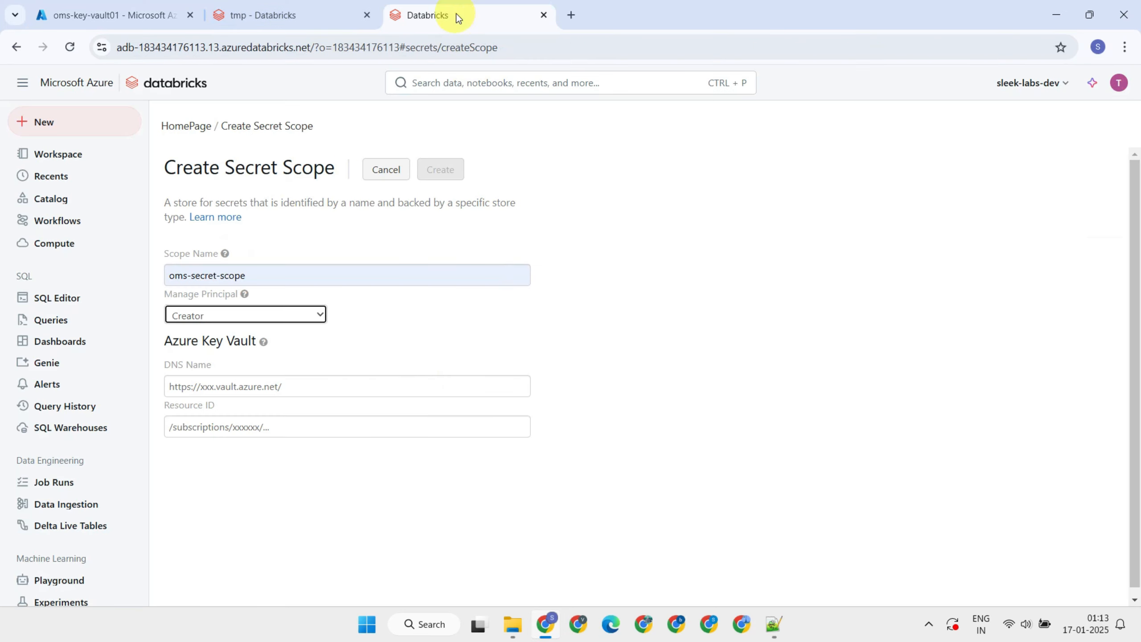
left_click(215, 387)
key("ctrl+v")
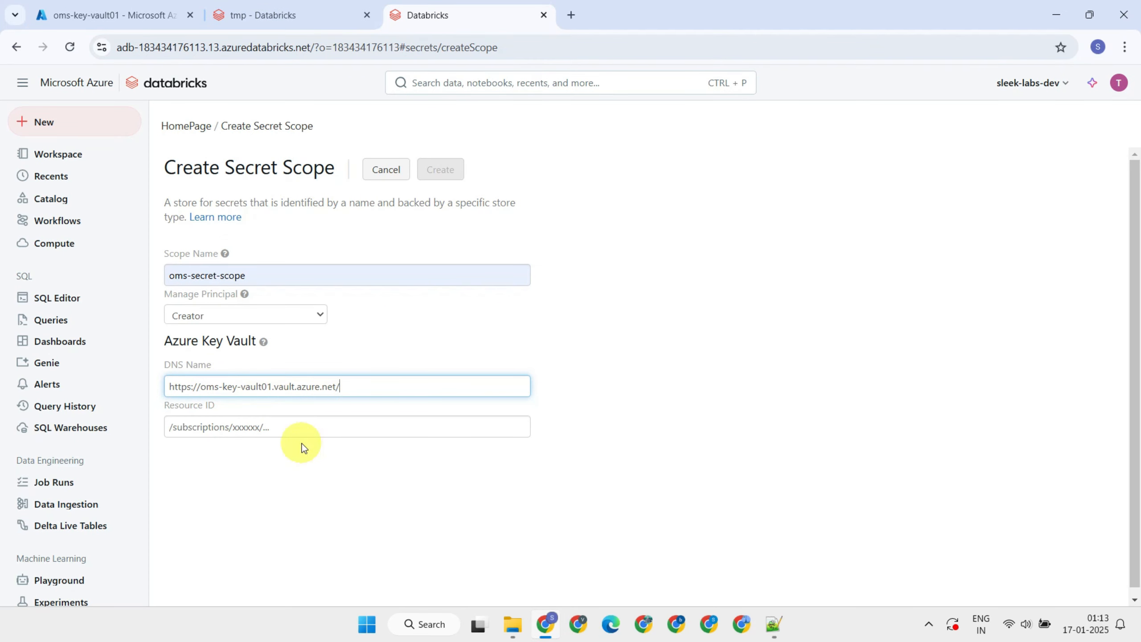
Copy the key vault's Resource ID from the Azure portal into the secret scope form and create the scope
left_click(183, 12)
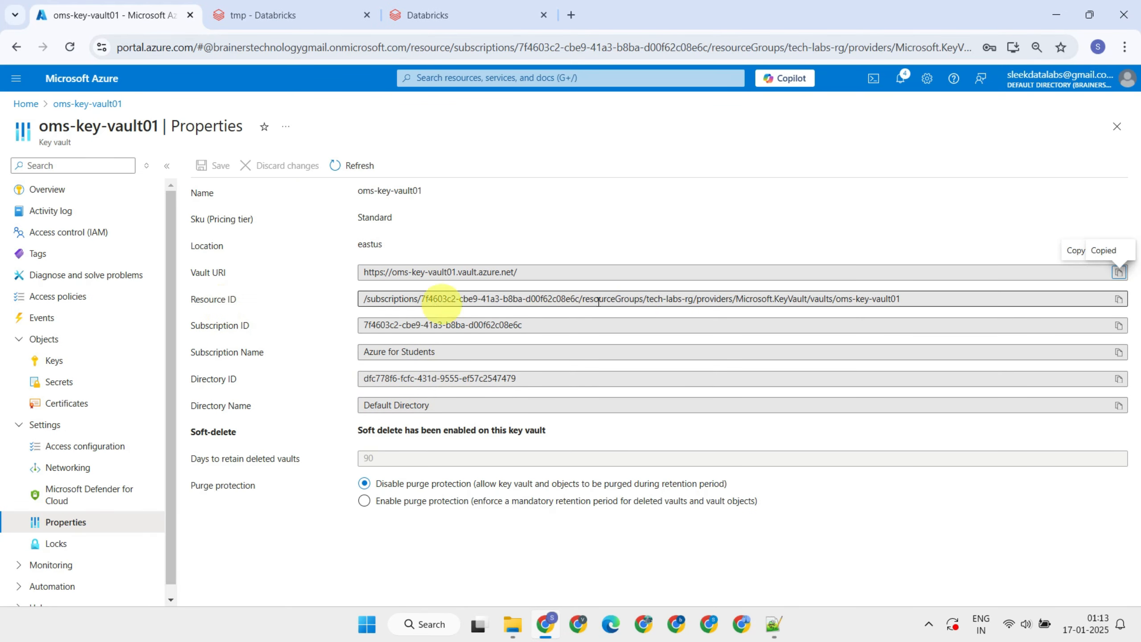
left_click(1120, 300)
left_click(428, 15)
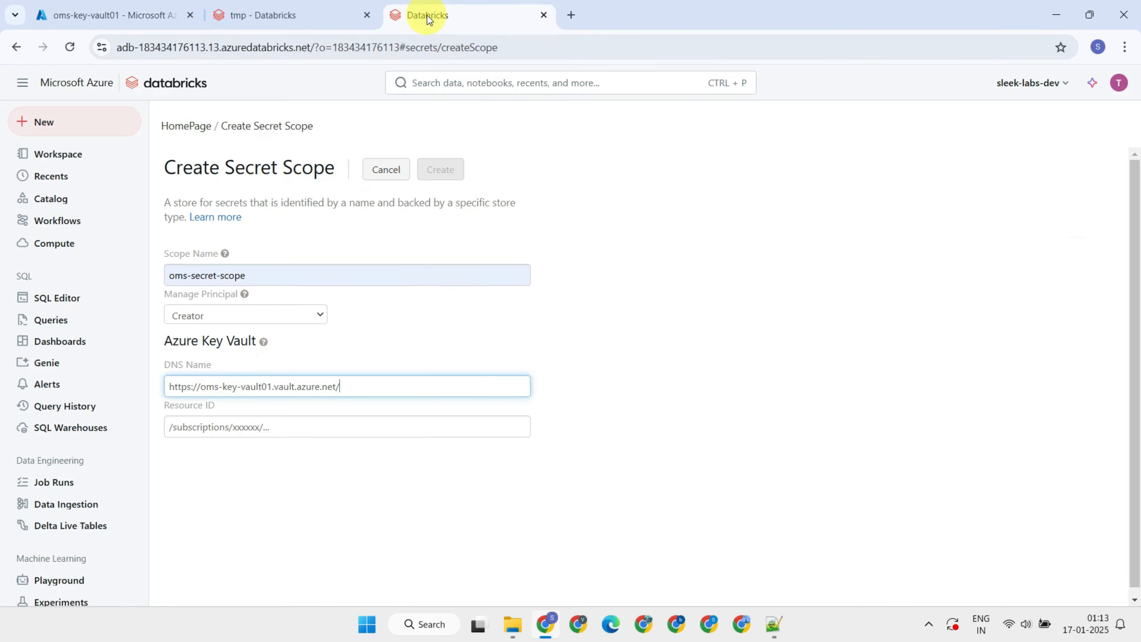
left_click(236, 425)
key("ctrl+v")
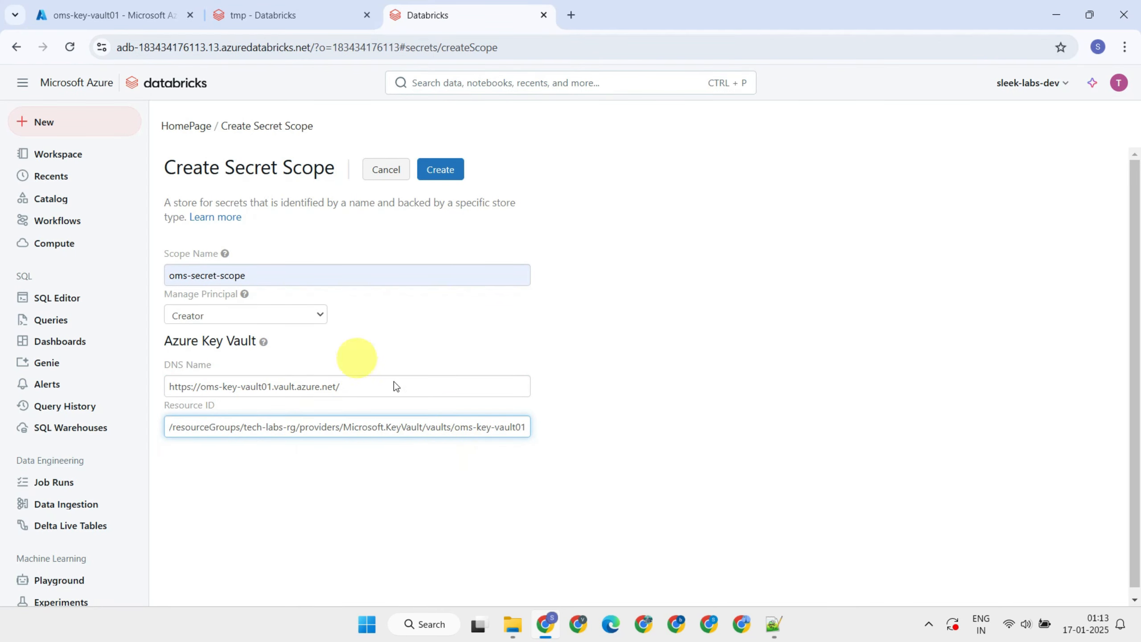
left_click(446, 177)
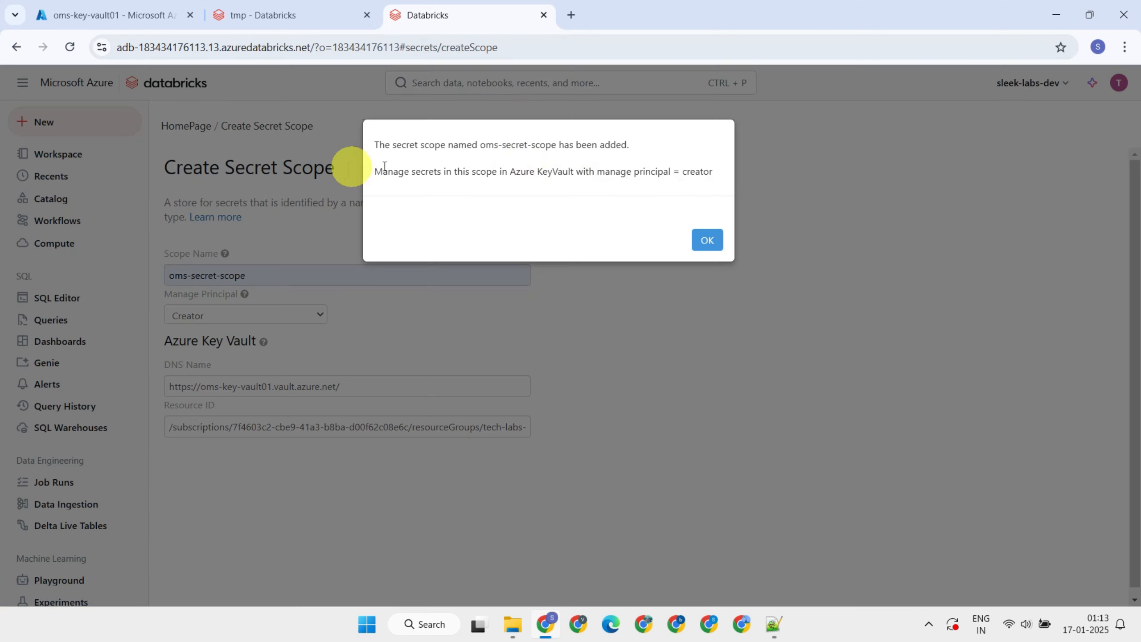
left_click(709, 243)
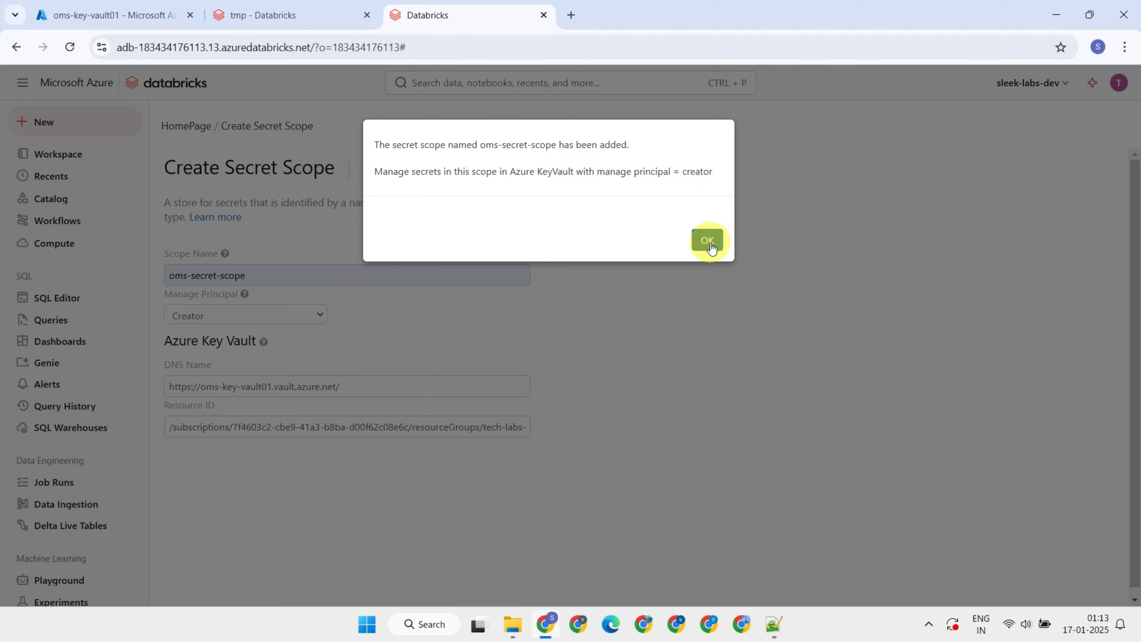
Open the access policies of oms-key-vault01 in the Azure portal and reload the page
left_click(89, 16)
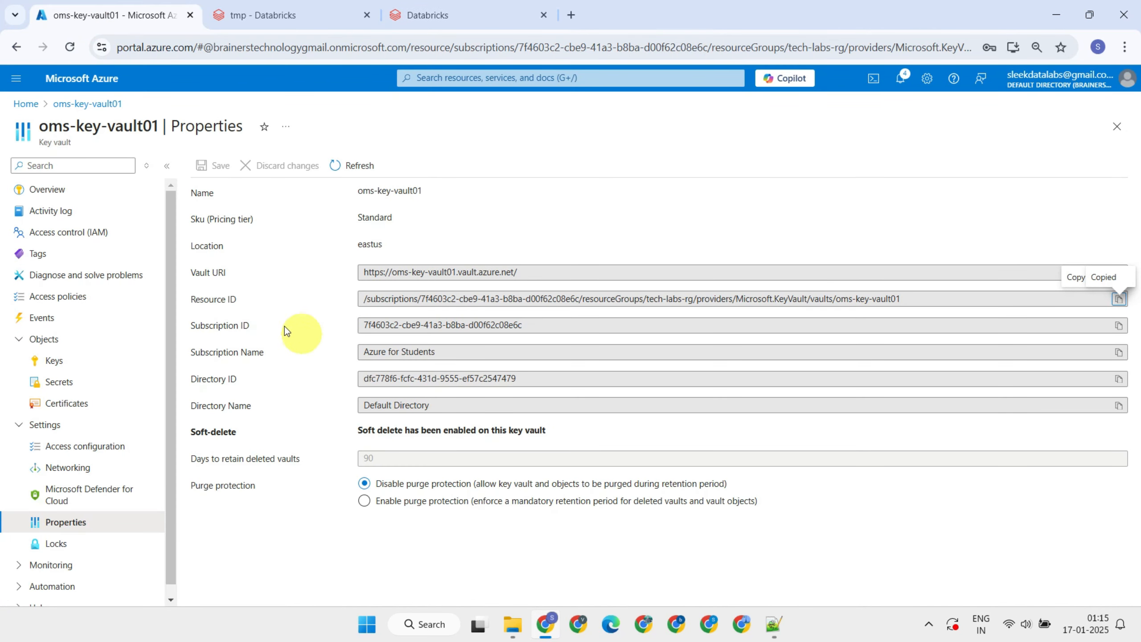
left_click(86, 302)
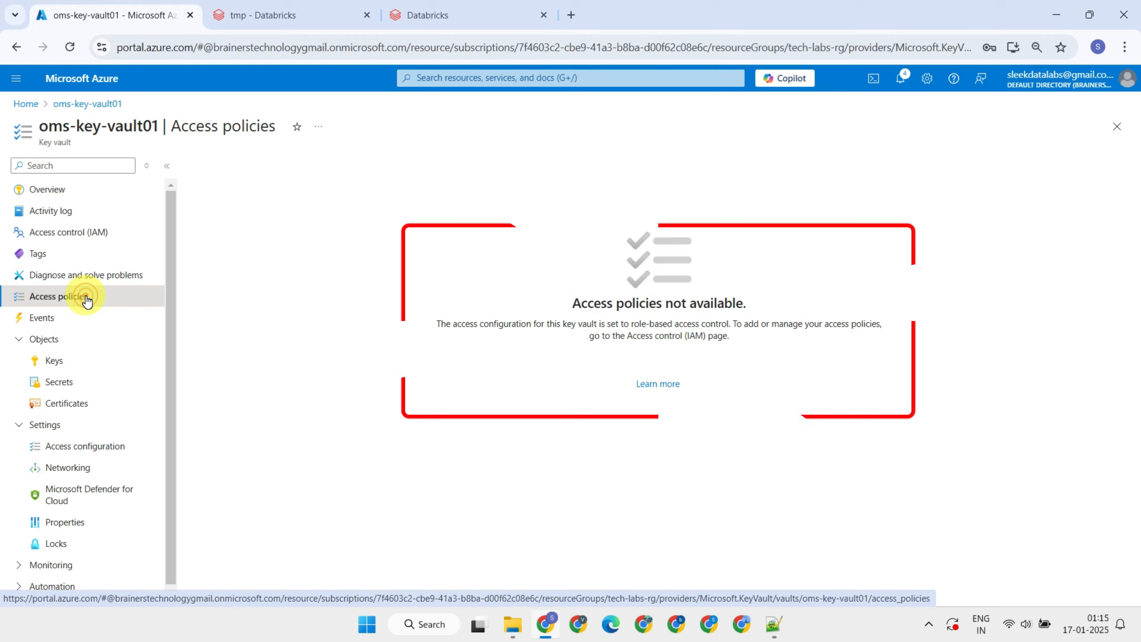
left_click(69, 47)
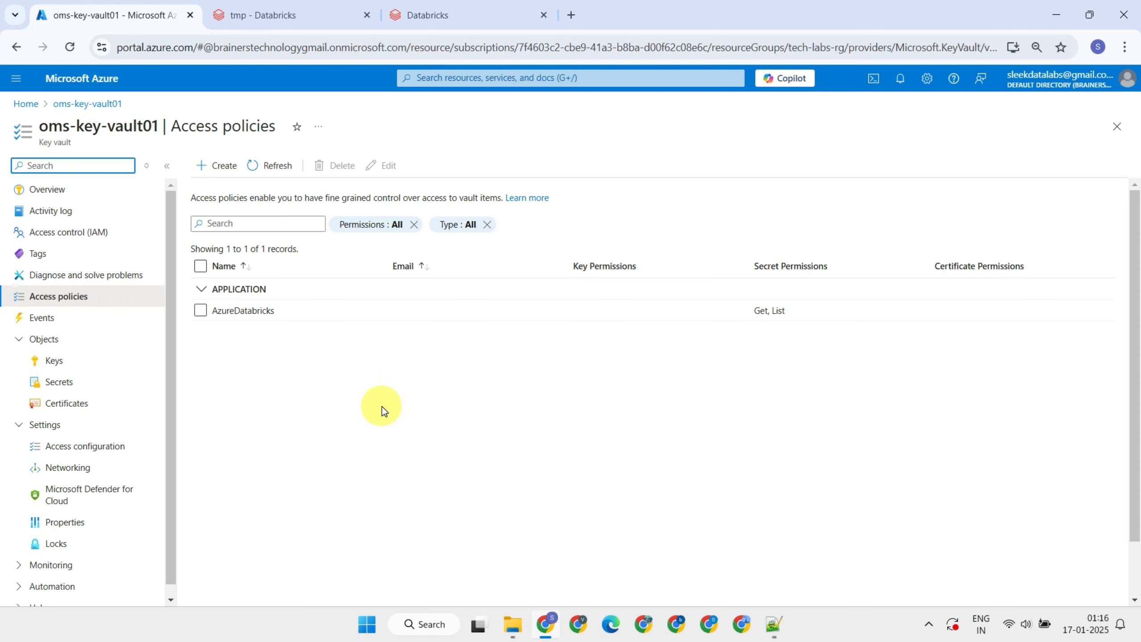
Start a new access policy with the Key, Secret, & Certificate Management template and continue to the principal selection
left_click(211, 168)
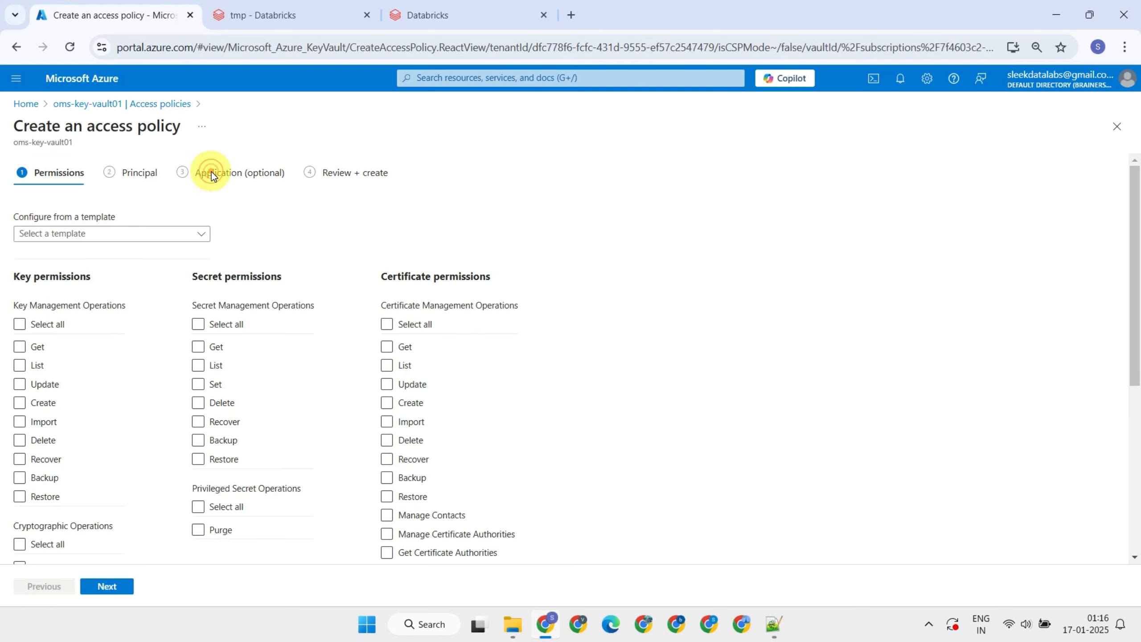
left_click(191, 234)
left_click(146, 254)
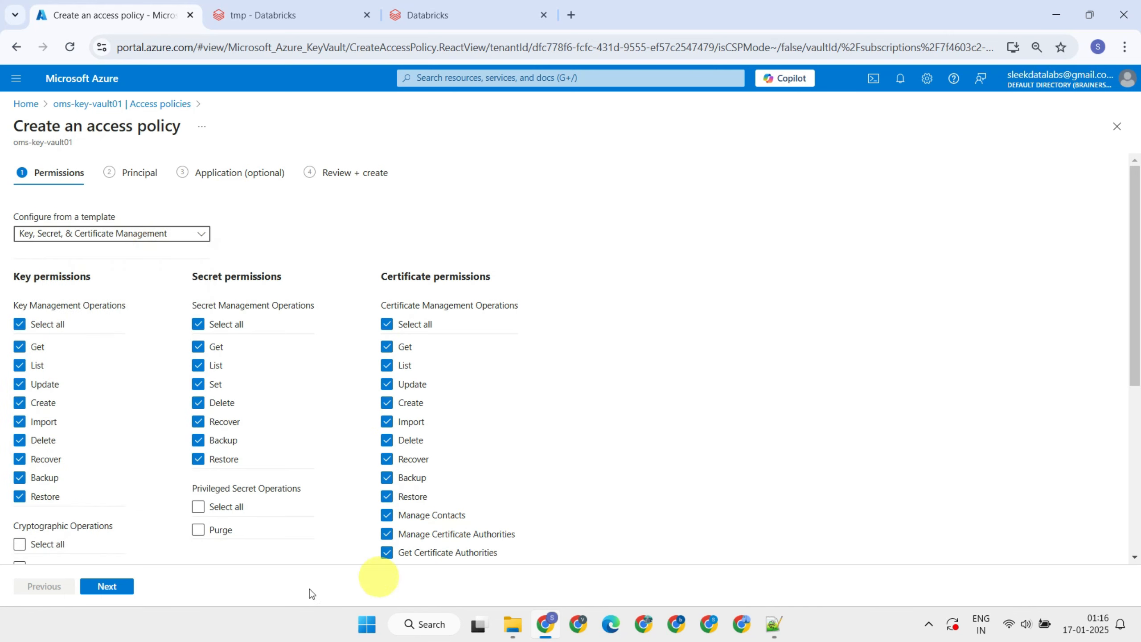
scroll(281, 364, "down", 2)
scroll(281, 364, "down", 5)
left_click(110, 586)
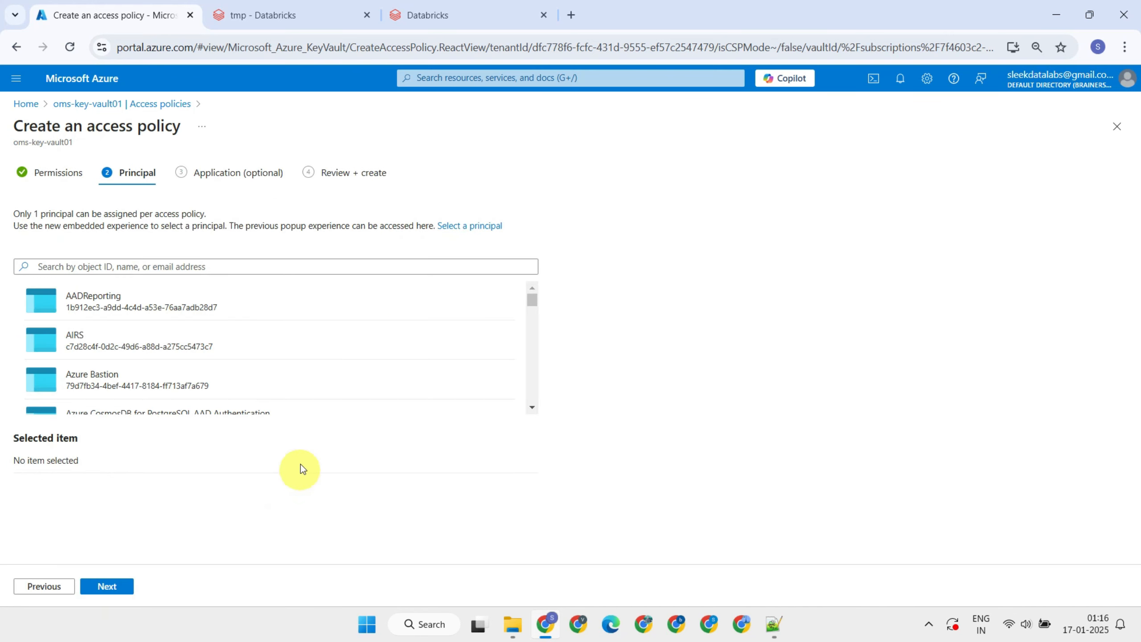
Assign the user found by the account's e-mail as principal, create the access policy and dismiss the notification
left_click(120, 266)
key("ctrl+v")
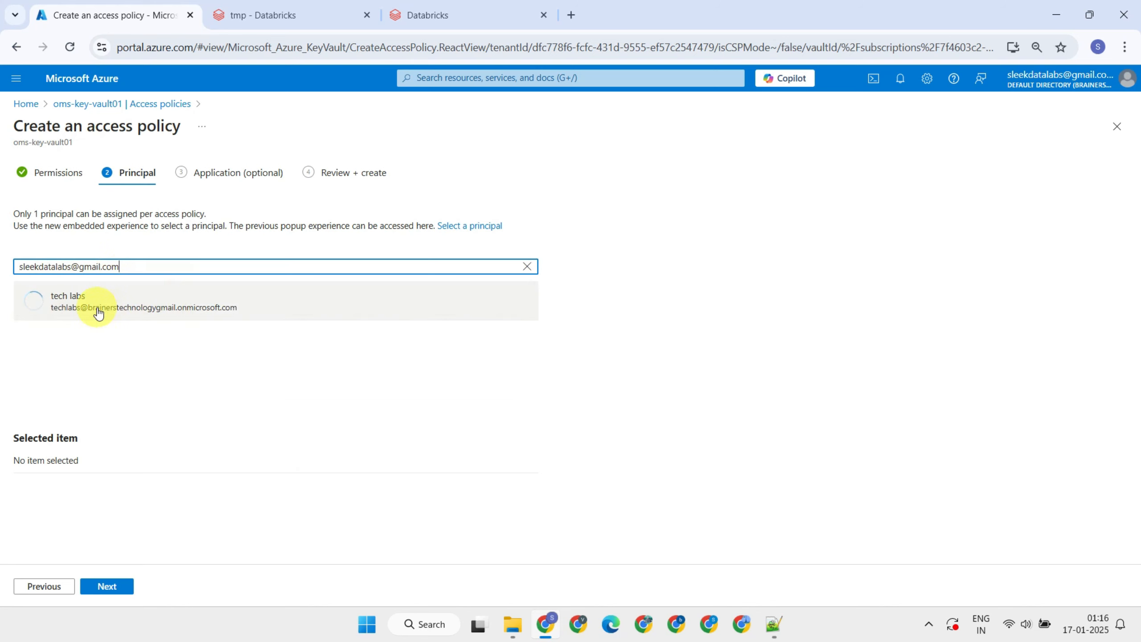
left_click(99, 314)
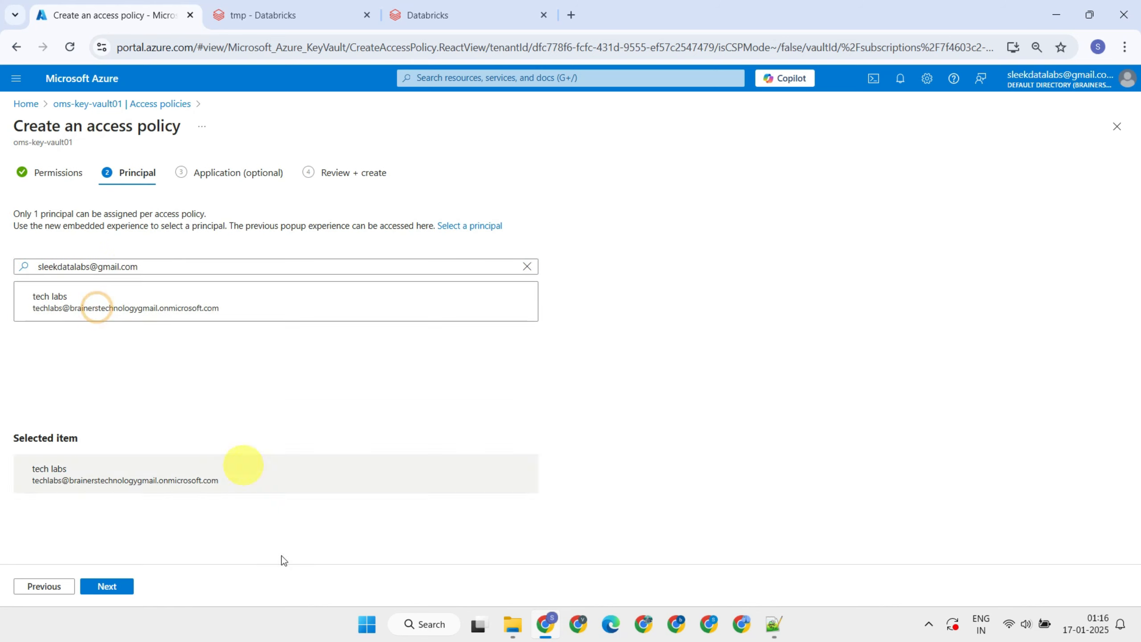
left_click(112, 588)
left_click(111, 587)
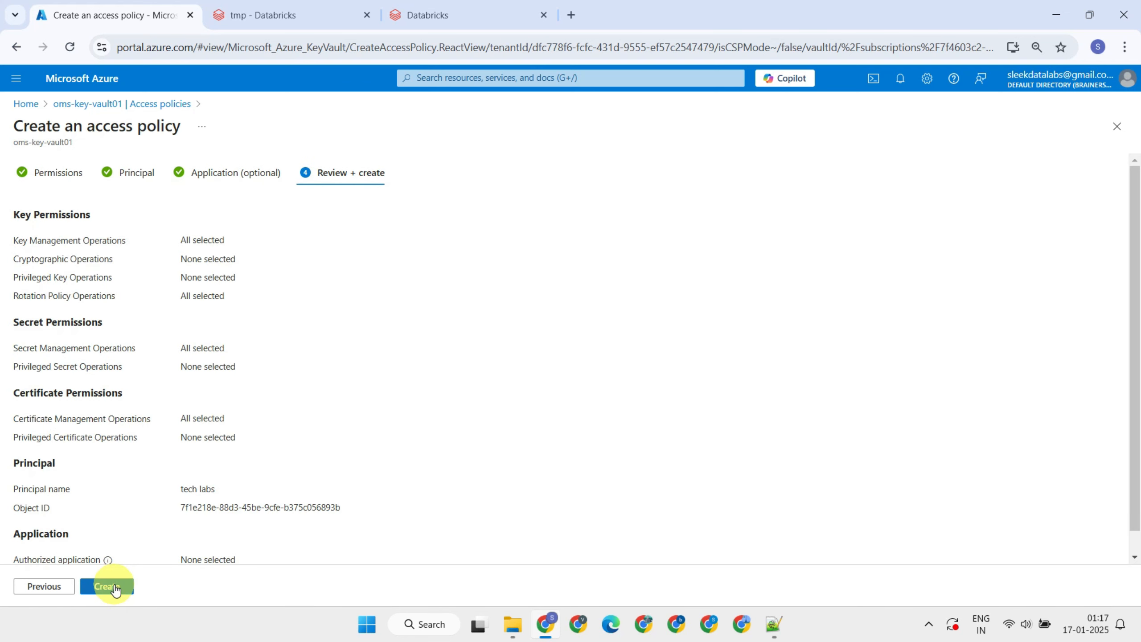
left_click(111, 586)
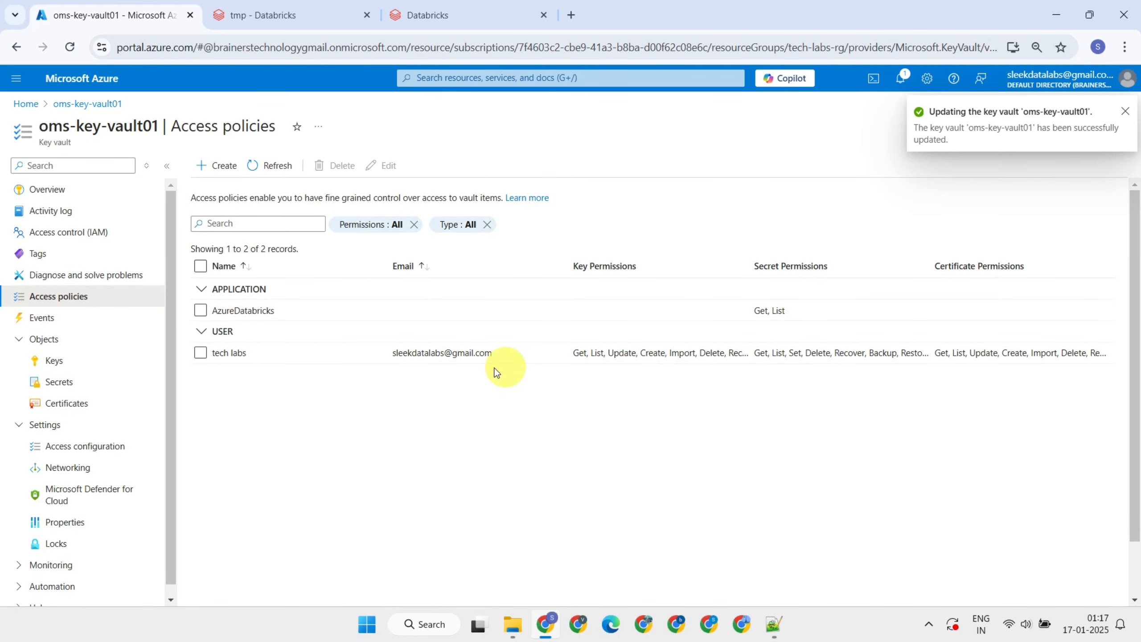
left_click(1125, 111)
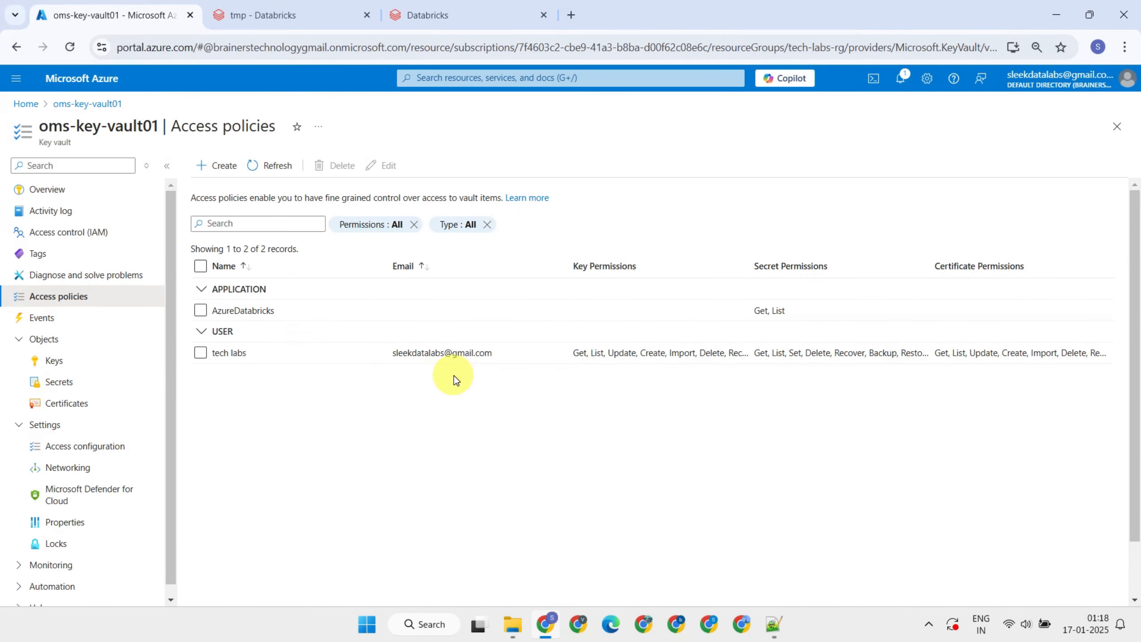
Start a new manual secret in oms-key-vault01 and name it omslanding-storage-key
left_click(97, 390)
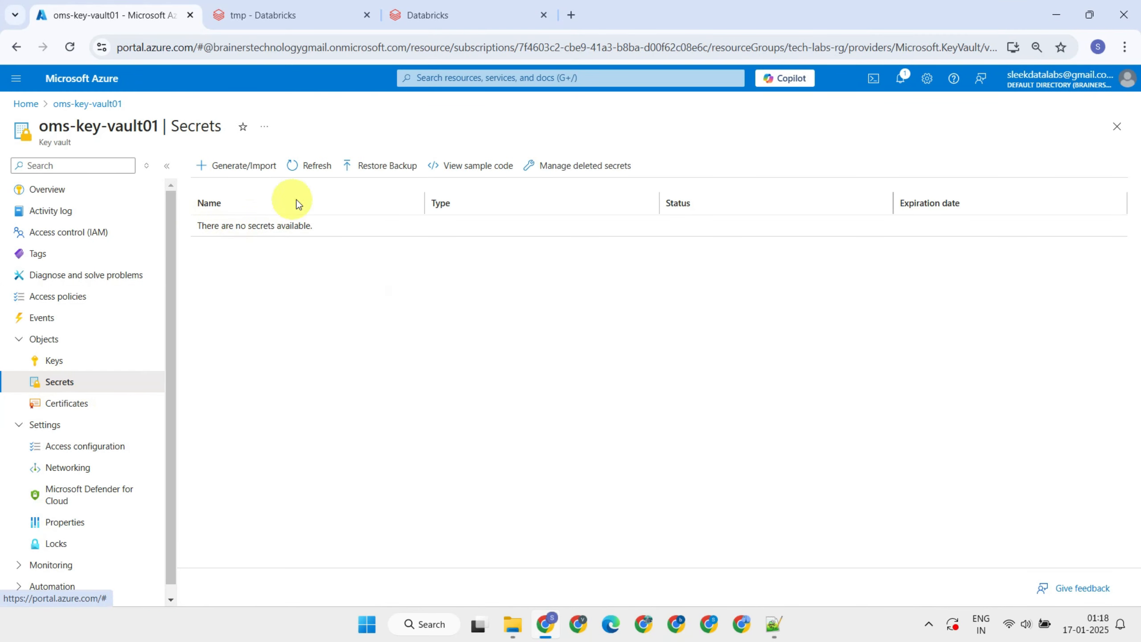
left_click(249, 173)
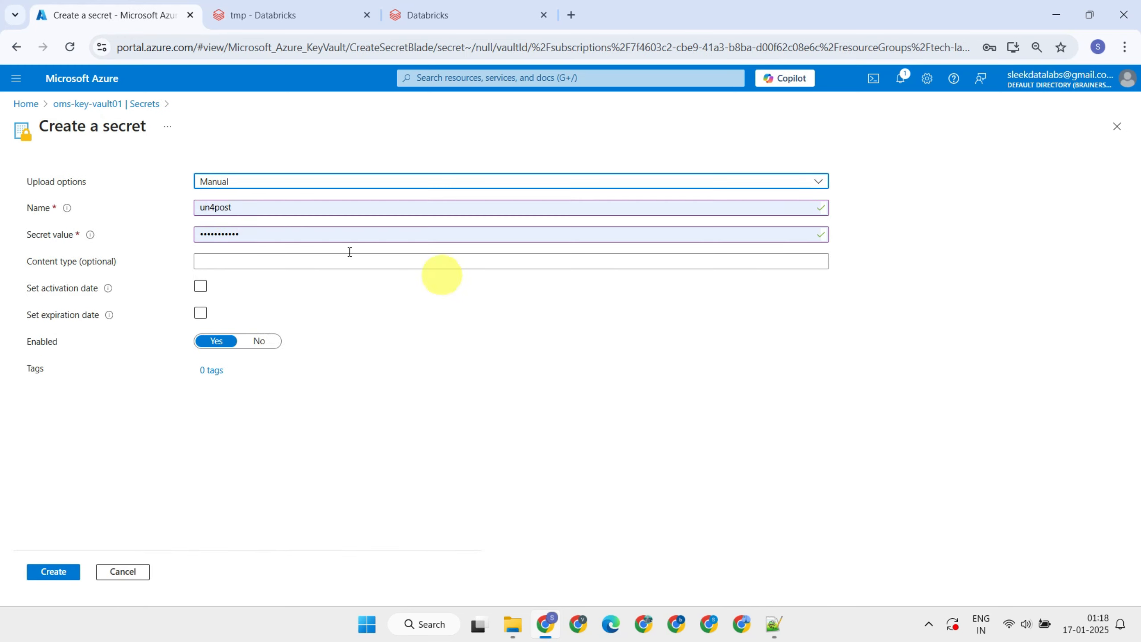
left_click_drag(268, 206, 118, 208)
key("ctrl+v")
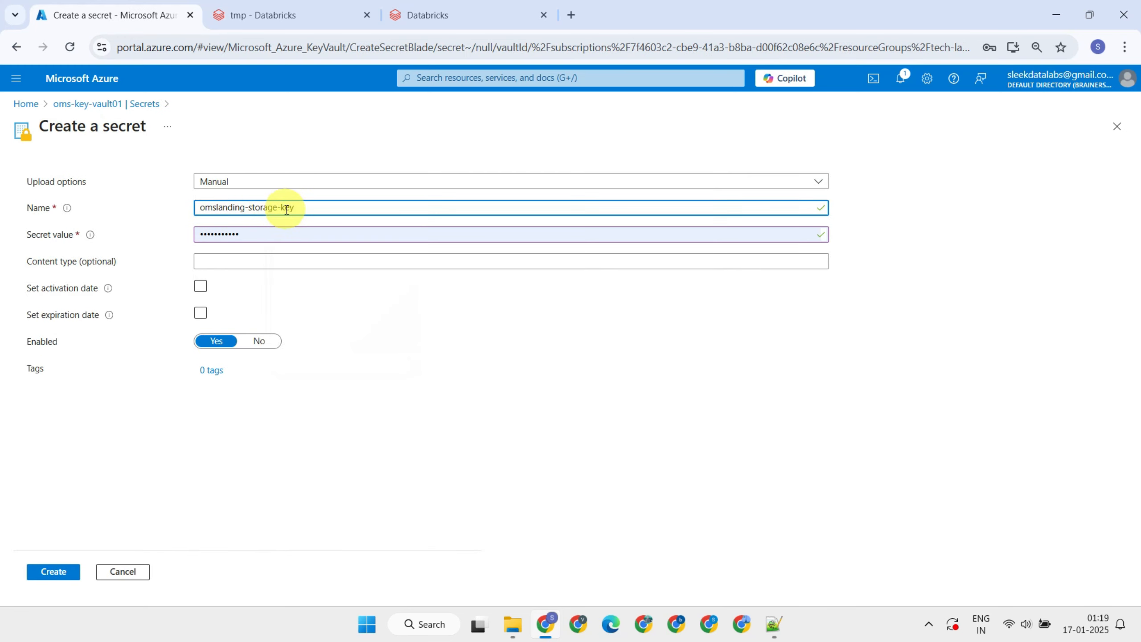
Copy the storage account key from the tmp Databricks notebook into the secret value, create the secret and dismiss the notification
left_click(255, 234)
left_click(268, 23)
left_click_drag(293, 270, 761, 271)
right_click(699, 274)
left_click(757, 407)
left_click(143, 18)
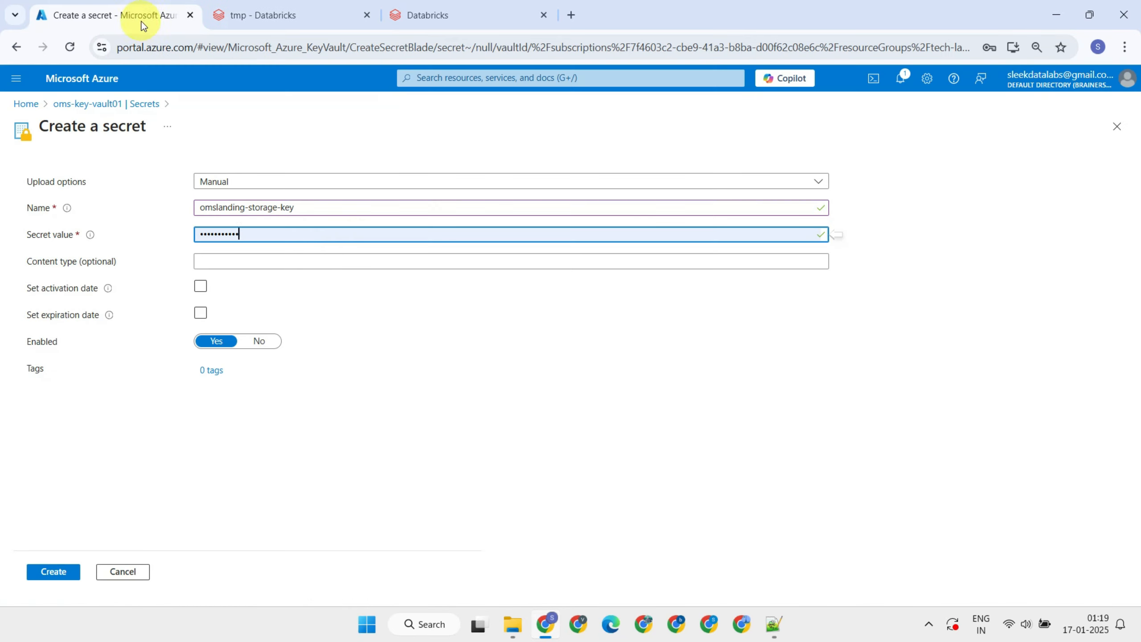
left_click(276, 230)
key("ctrl+a")
key("ctrl+v")
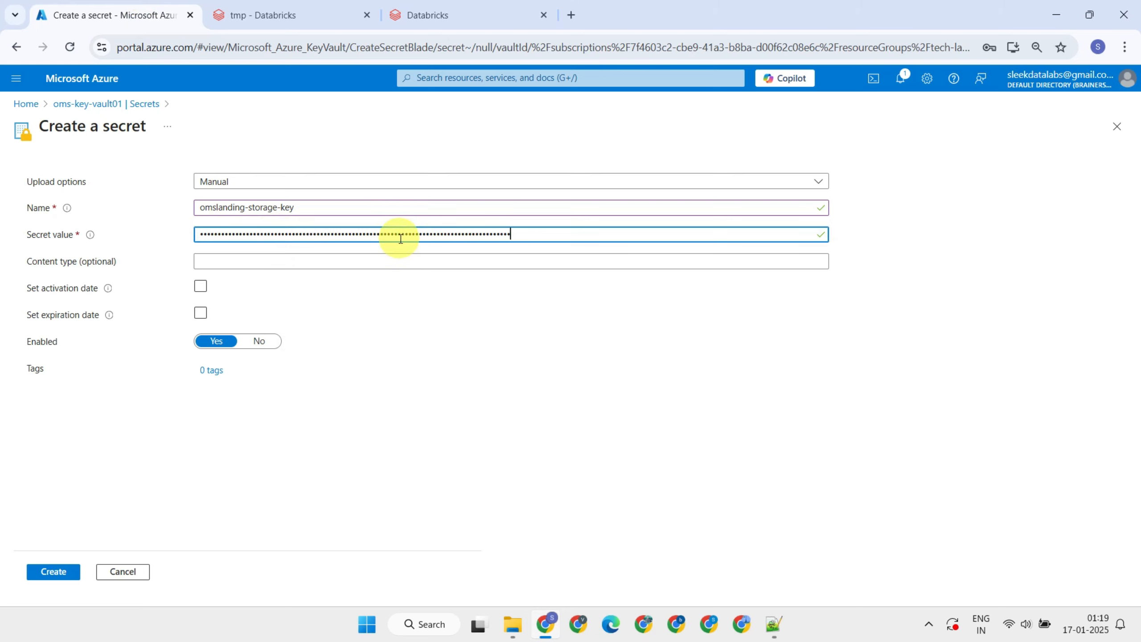
left_click(52, 576)
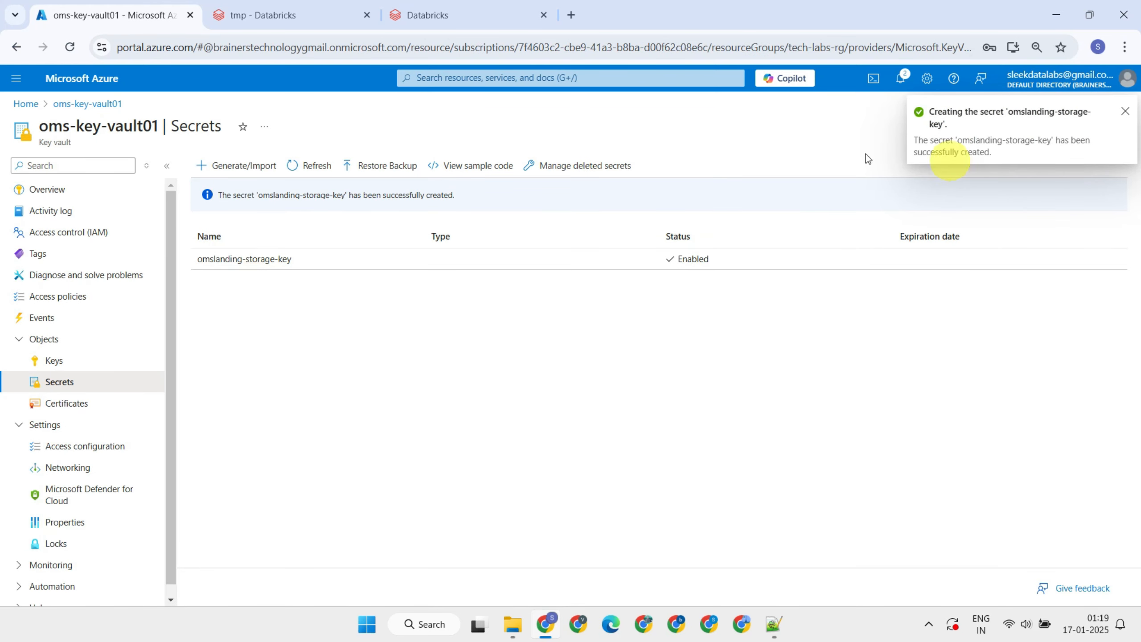
left_click(1125, 111)
Replace the hardcoded storage key in the tmp notebook with dbutils.secrets.get(scope="oms-secret-scope", key="omslanding-storage-key"), copied from the Notepad++ notes
left_click(263, 14)
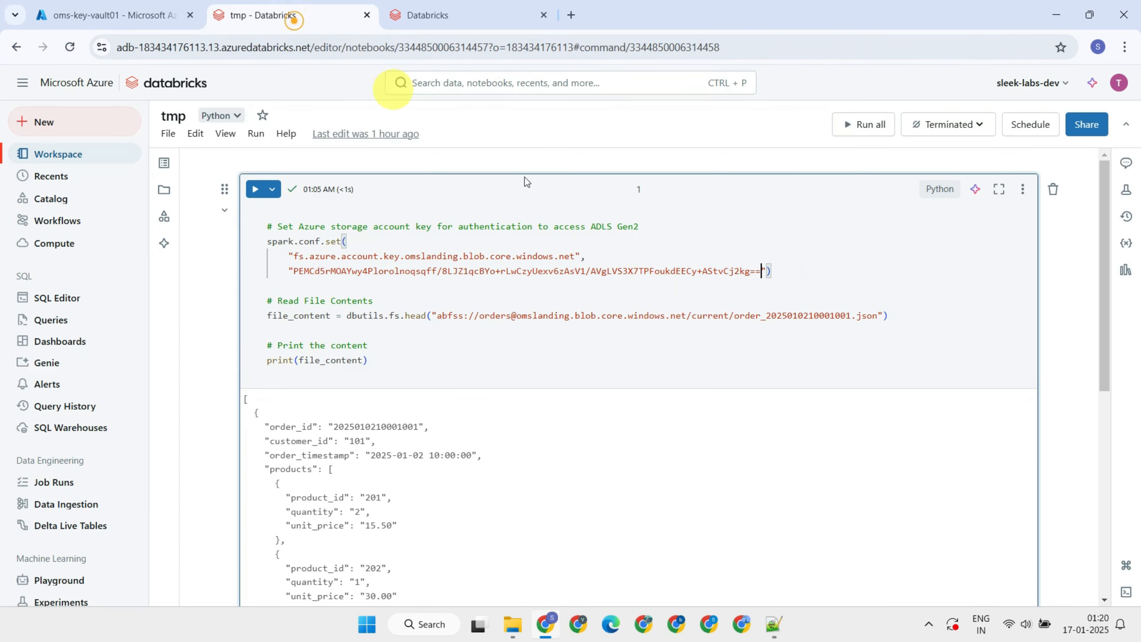
left_click(774, 624)
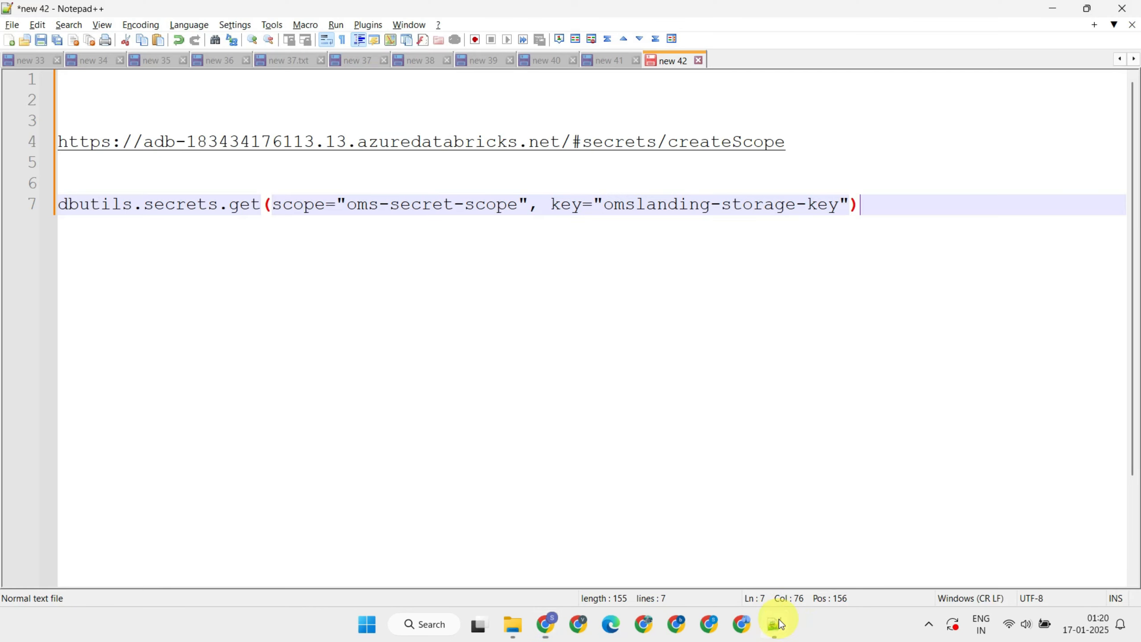
left_click_drag(942, 204, 18, 199)
key("alt+Tab")
left_click(288, 271)
left_click(765, 270, "shift")
key("ctrl+v")
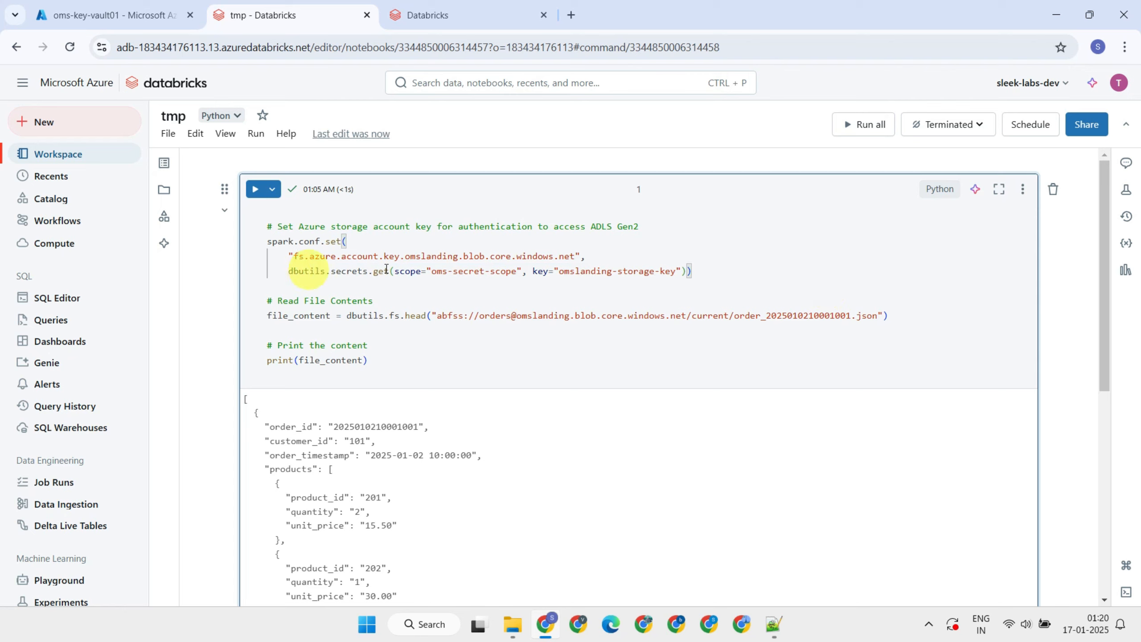
Review the secret scope and key arguments in the cell and run the whole tmp notebook
left_click_drag(432, 270, 675, 270)
left_click(561, 272)
left_click(661, 284)
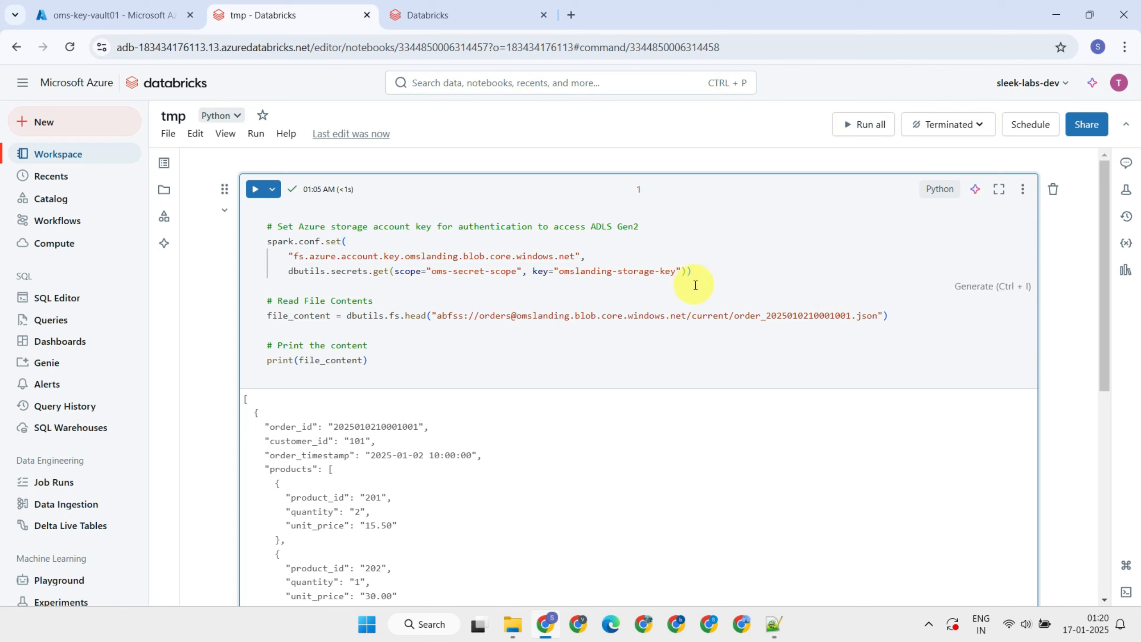
key("ctrl+a")
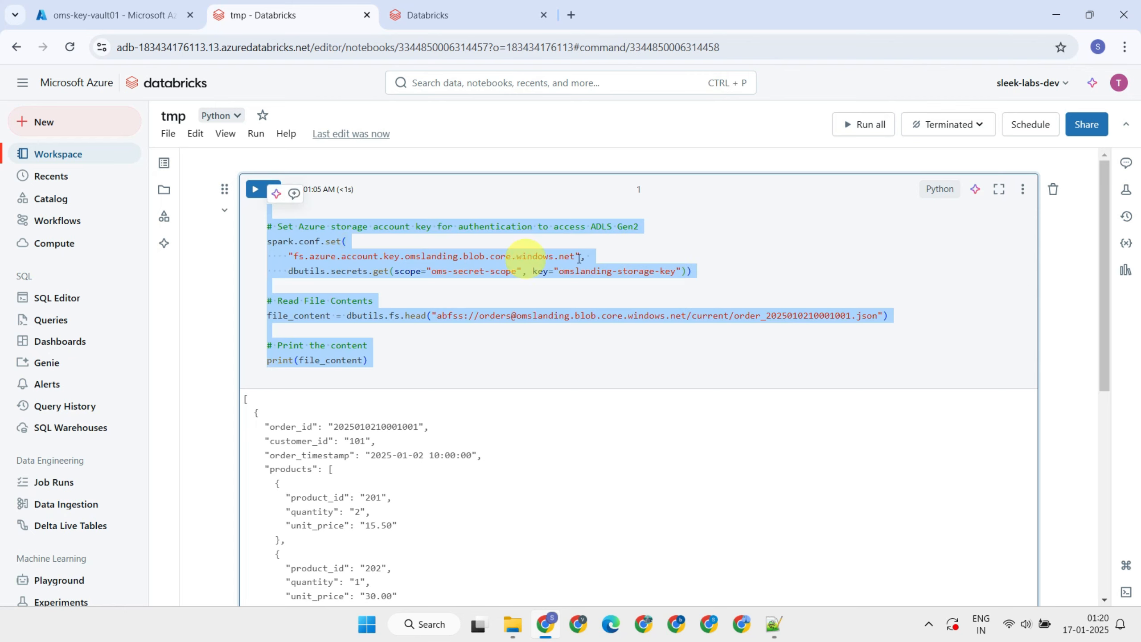
left_click(872, 124)
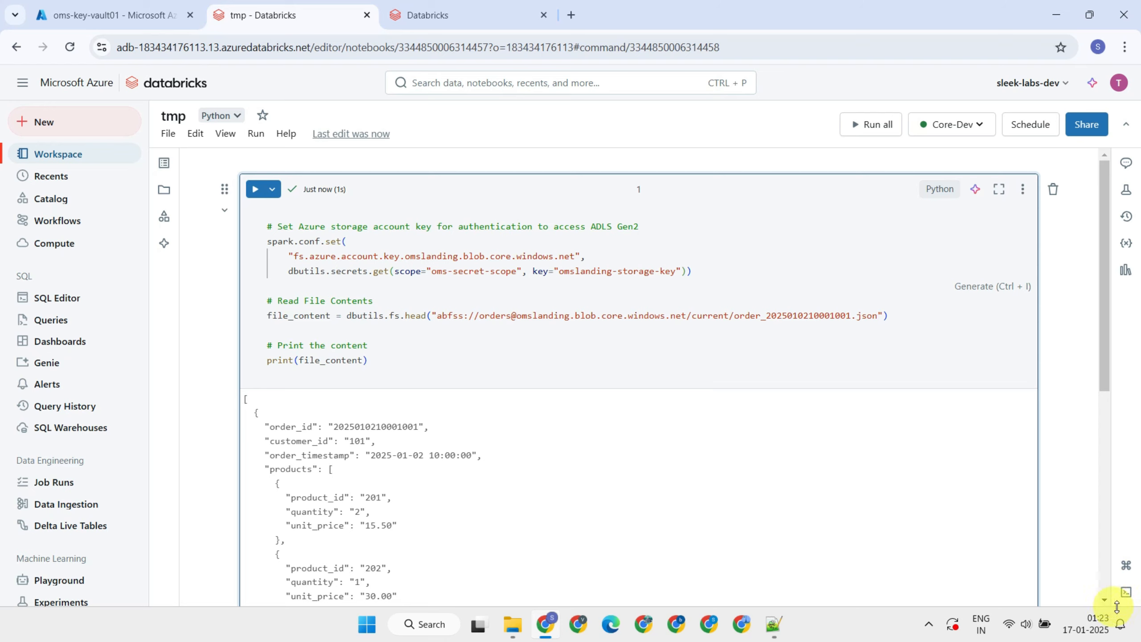
Open the Databricks web terminal and grant the other user READ permission on oms-secret-scope with databricks secrets put-acl
left_click(1127, 596)
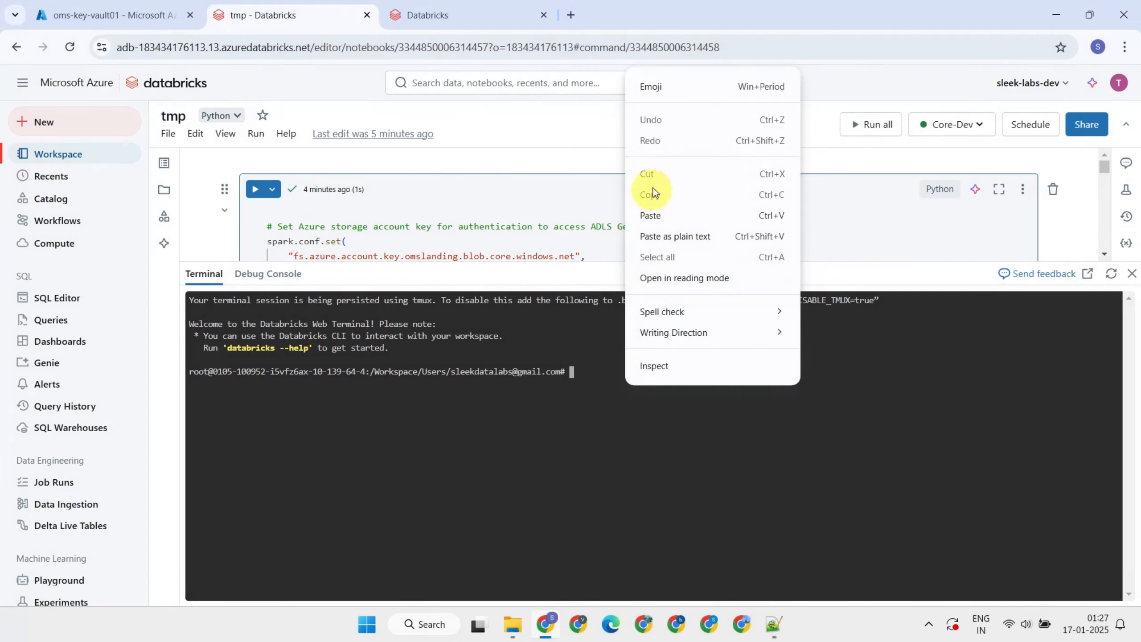
left_click(649, 221)
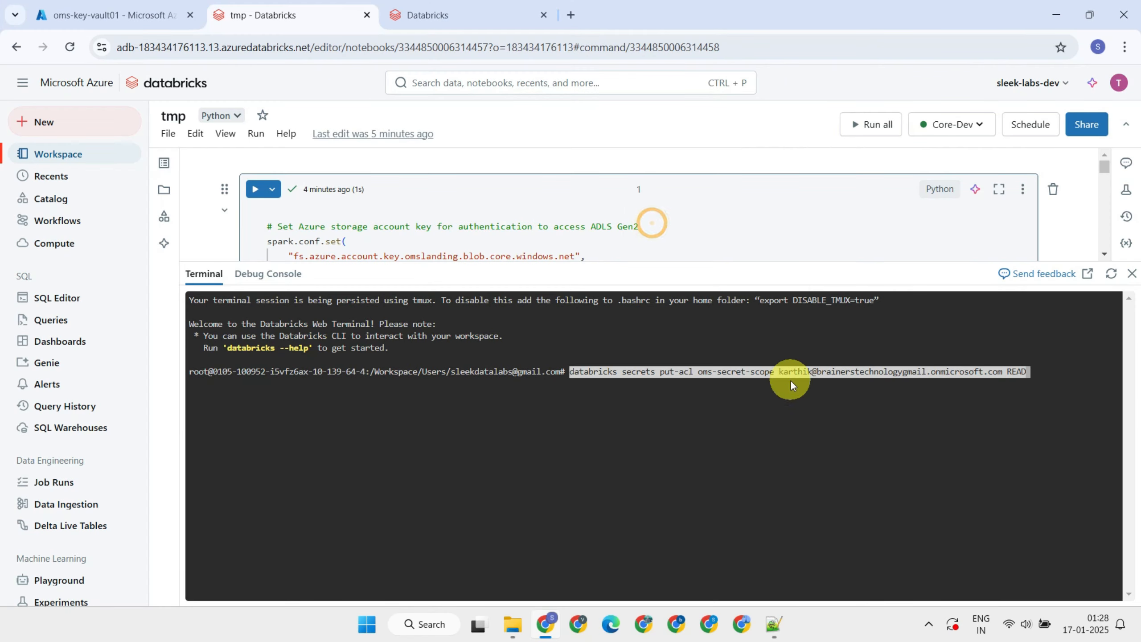
key("Return")
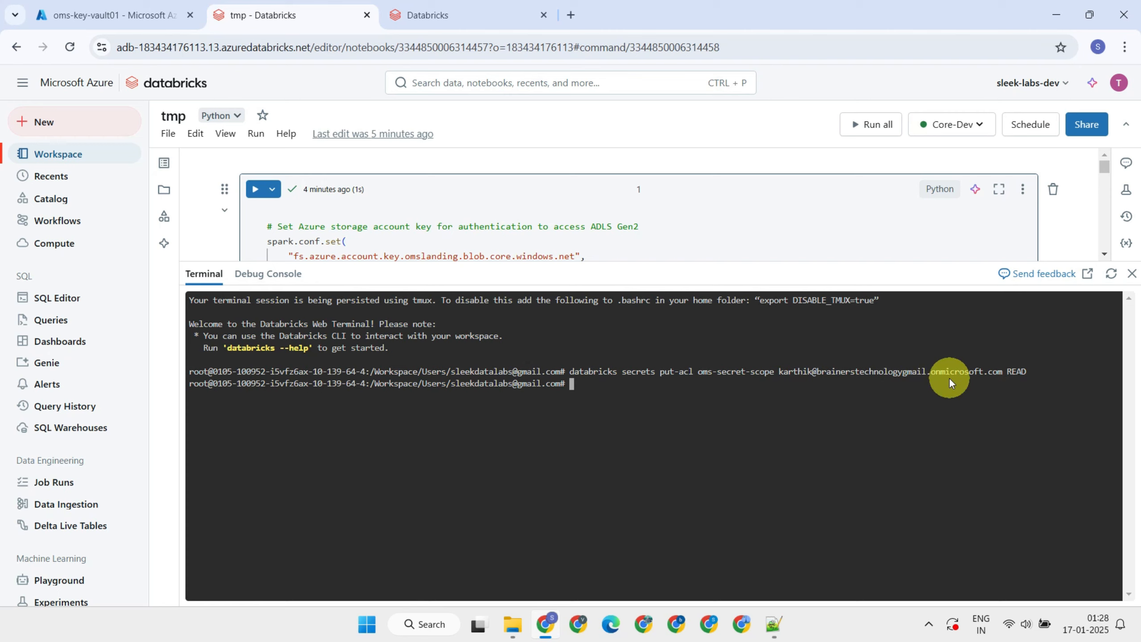
Query the same user's permission on oms-secret-scope with databricks secrets get-acl
right_click(682, 421)
left_click(721, 273)
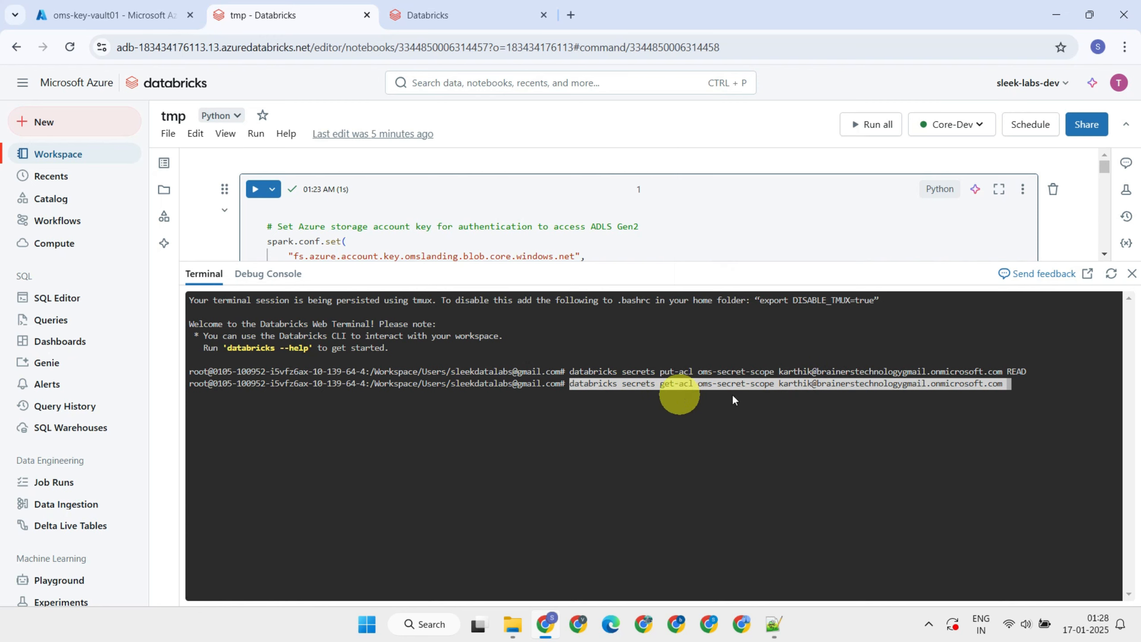
key("Return")
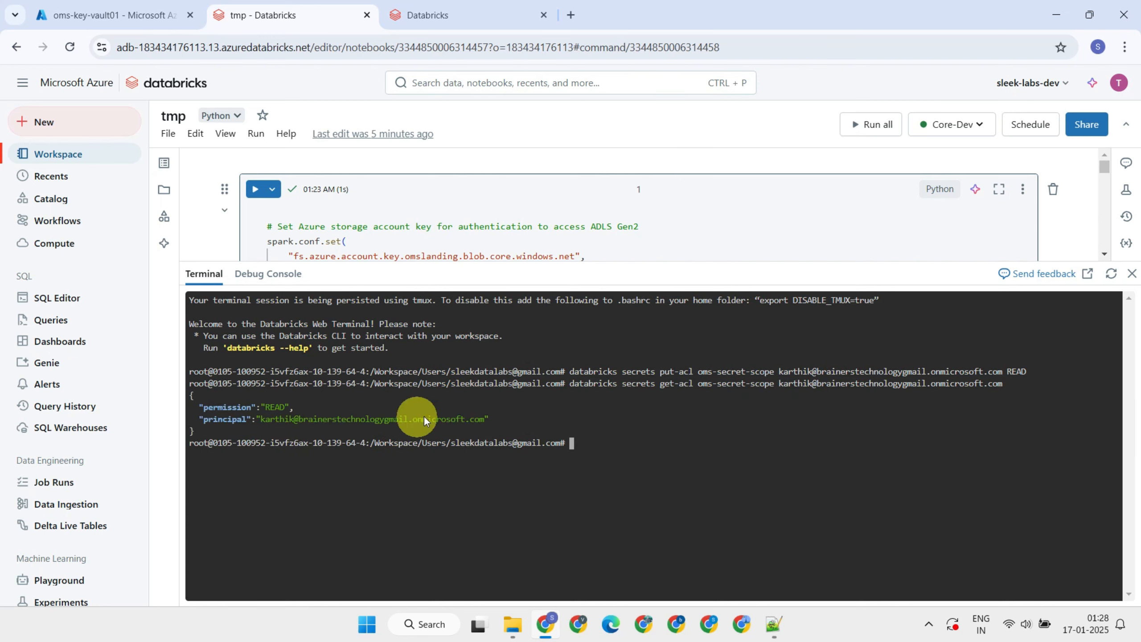
Remove the user's permission on oms-secret-scope with databricks secrets delete-acl
right_click(641, 454)
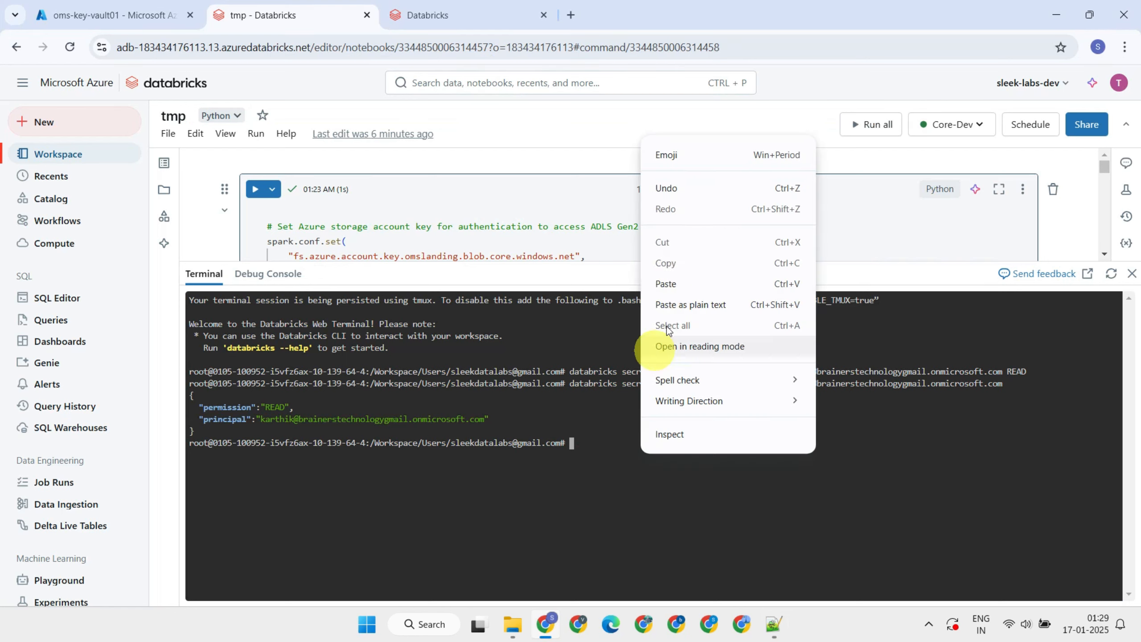
left_click(680, 288)
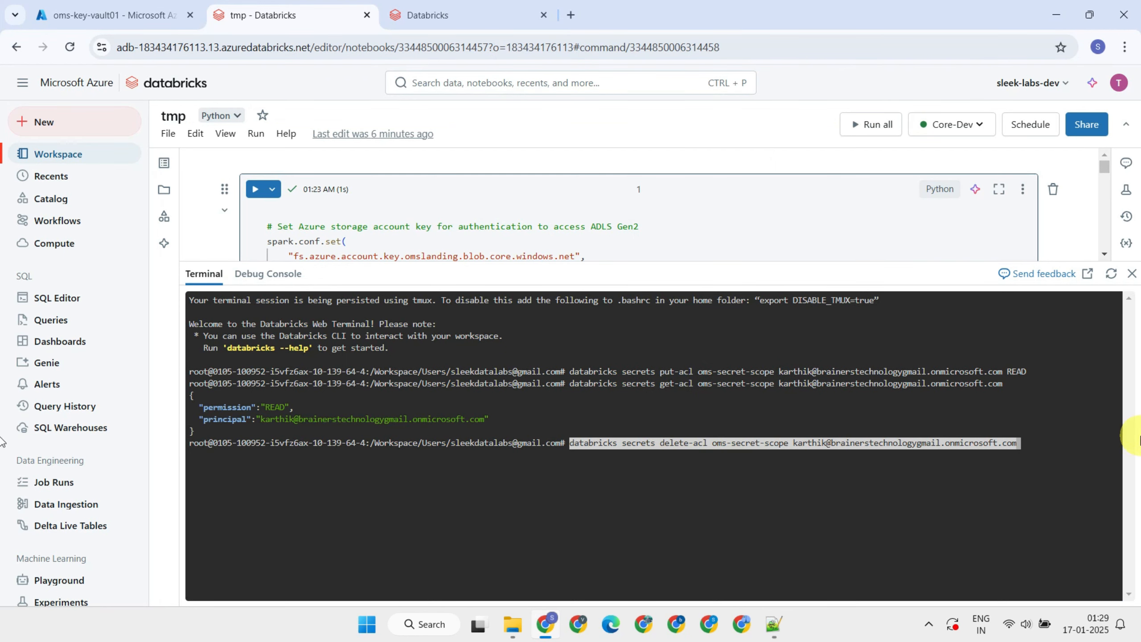
key("Return")
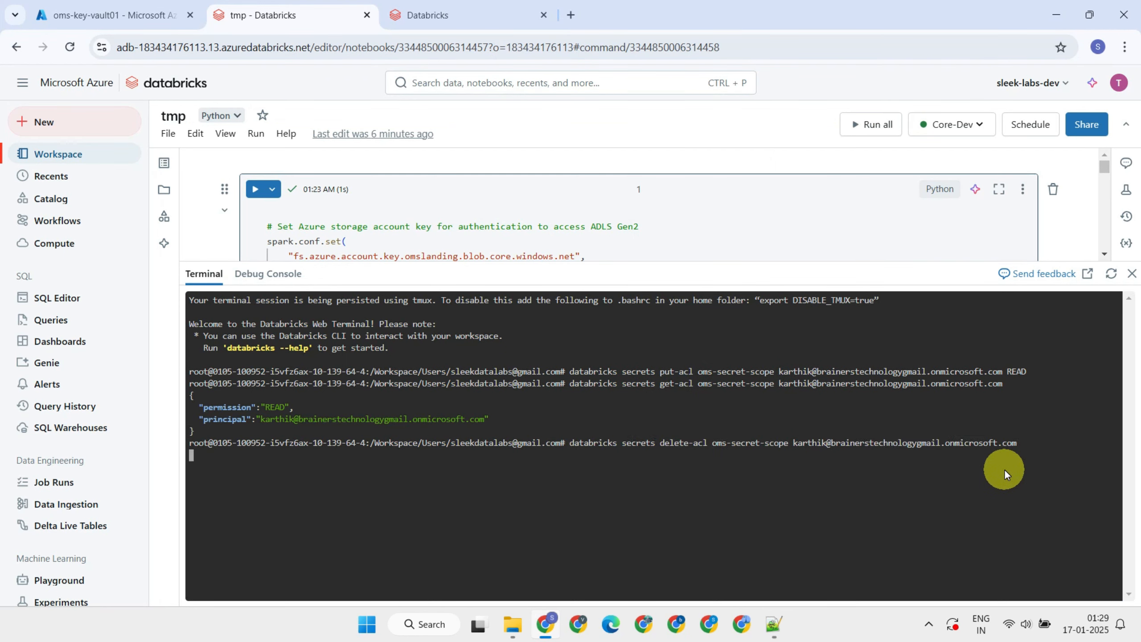